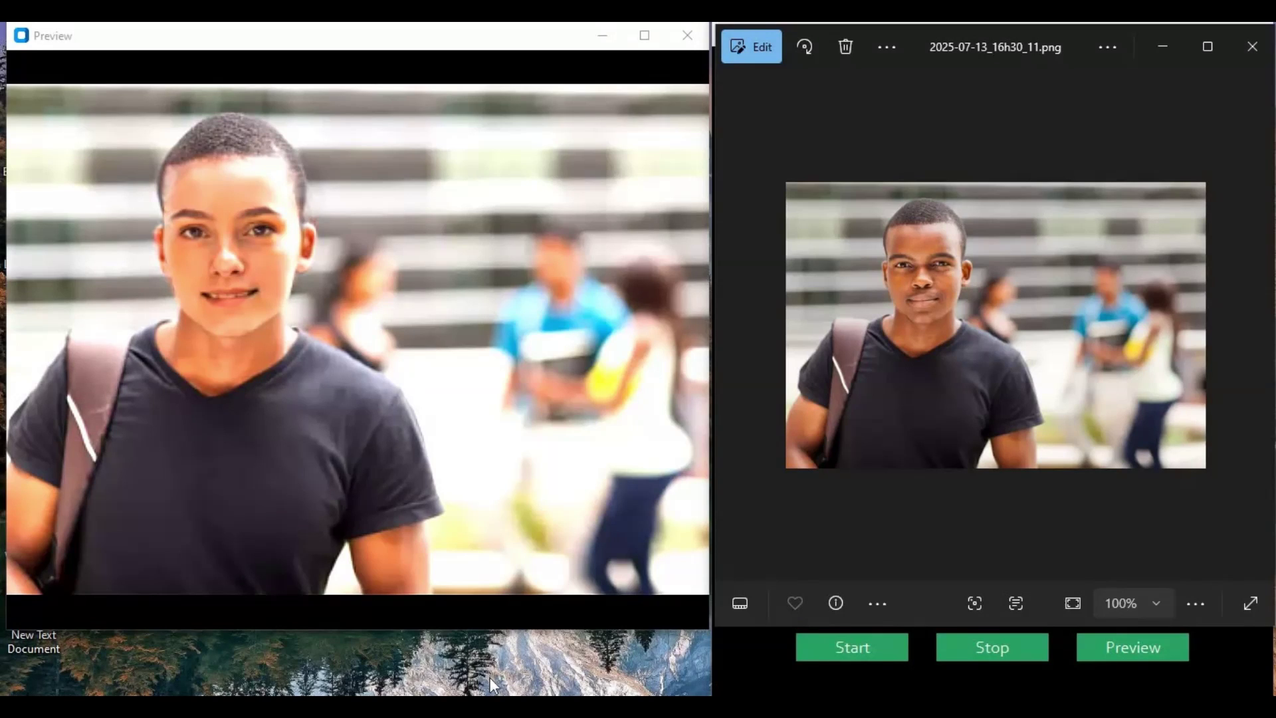
Step: Bring the Social&Apps 3.8 Portable window in front of the Photos viewer
{"action": "left_click", "coordinate": [733, 642]}
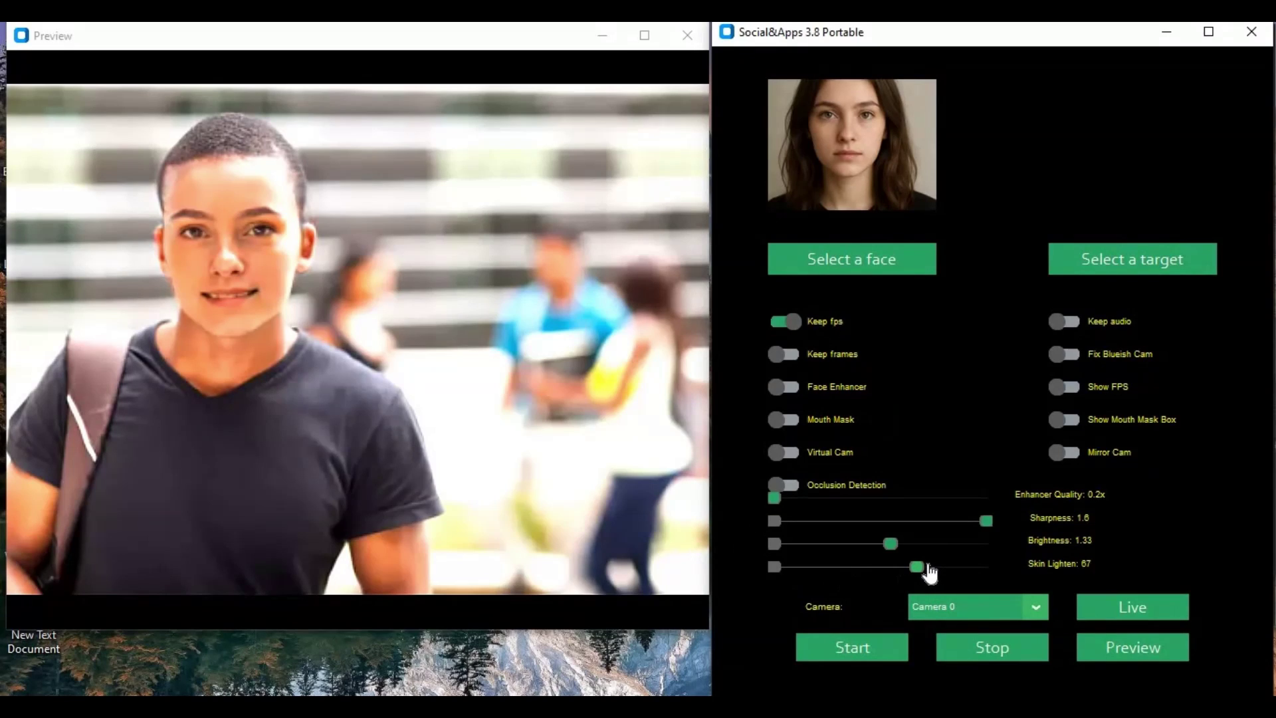
Step: Set the swapped face to Skin Lighten 92, Brightness 1.18 and Sharpness 1.6
{"action": "left_click", "coordinate": [967, 567]}
{"action": "left_click_drag", "start_coordinate": [963, 571], "coordinate": [871, 576]}
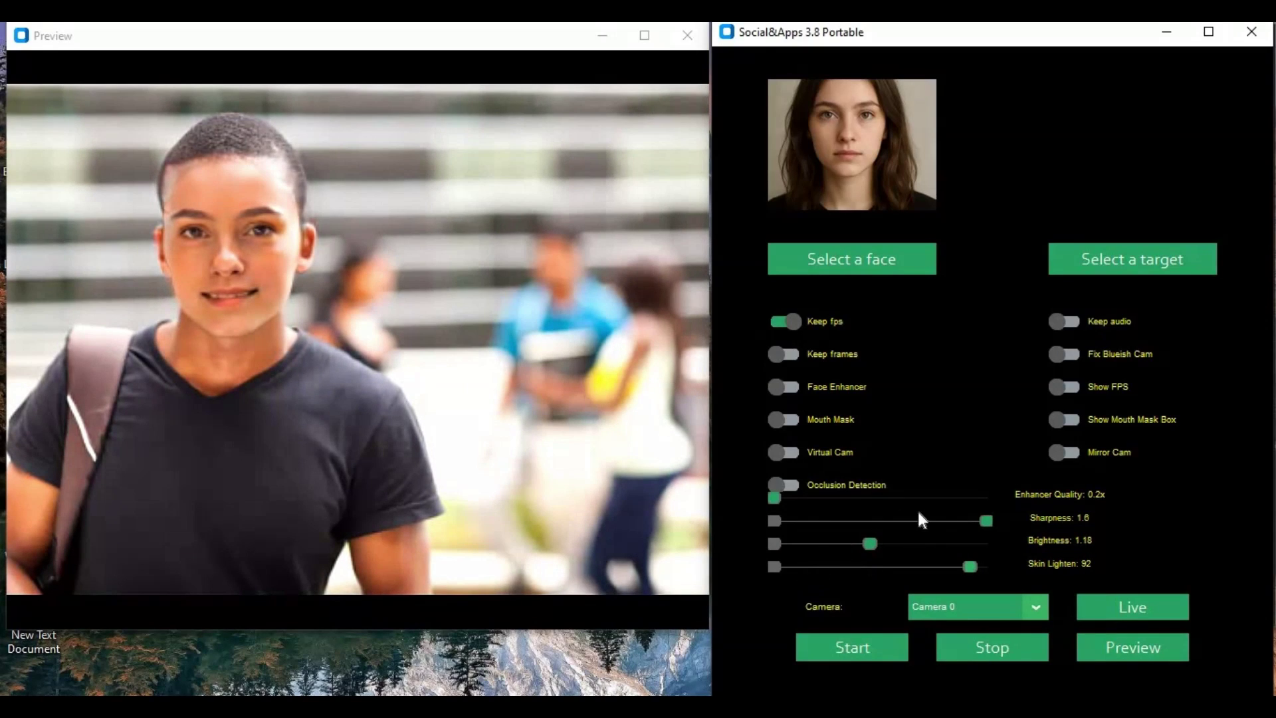
{"action": "left_click_drag", "start_coordinate": [986, 522], "coordinate": [874, 521]}
{"action": "left_click", "coordinate": [1034, 606]}
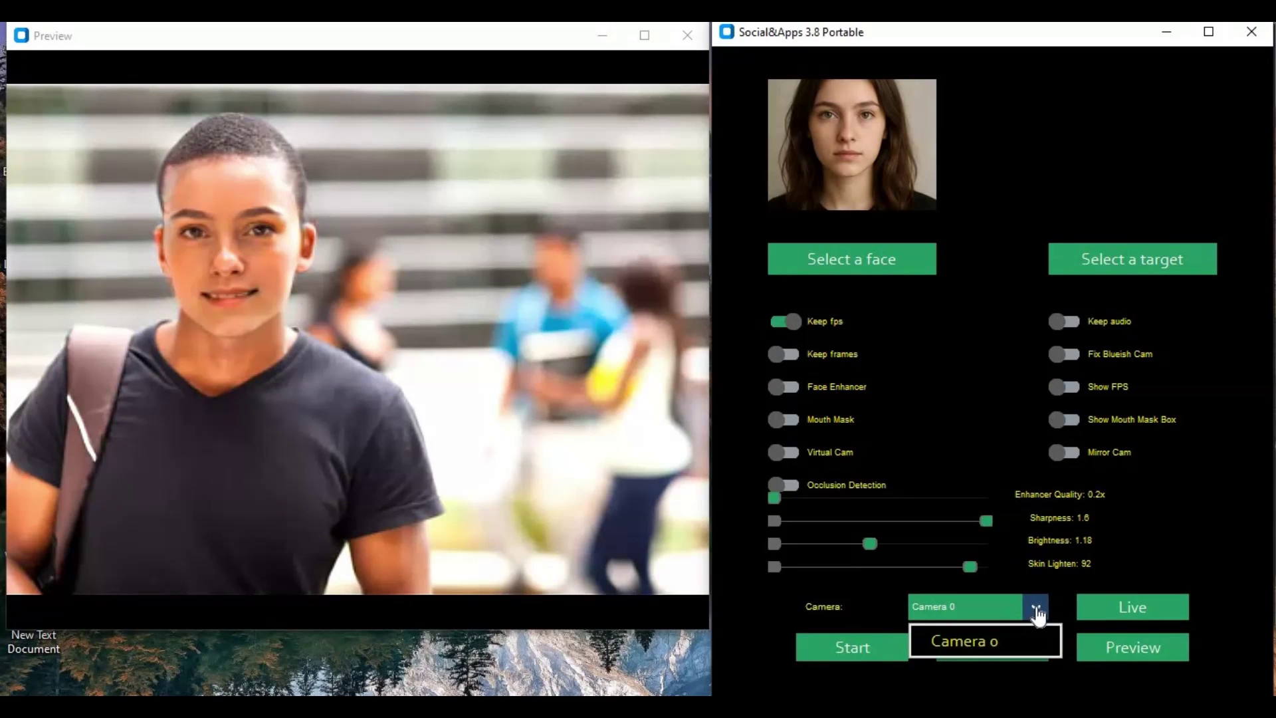
Step: Close the Camera list, keeping Camera 0 as the only source
{"action": "left_click", "coordinate": [775, 594]}
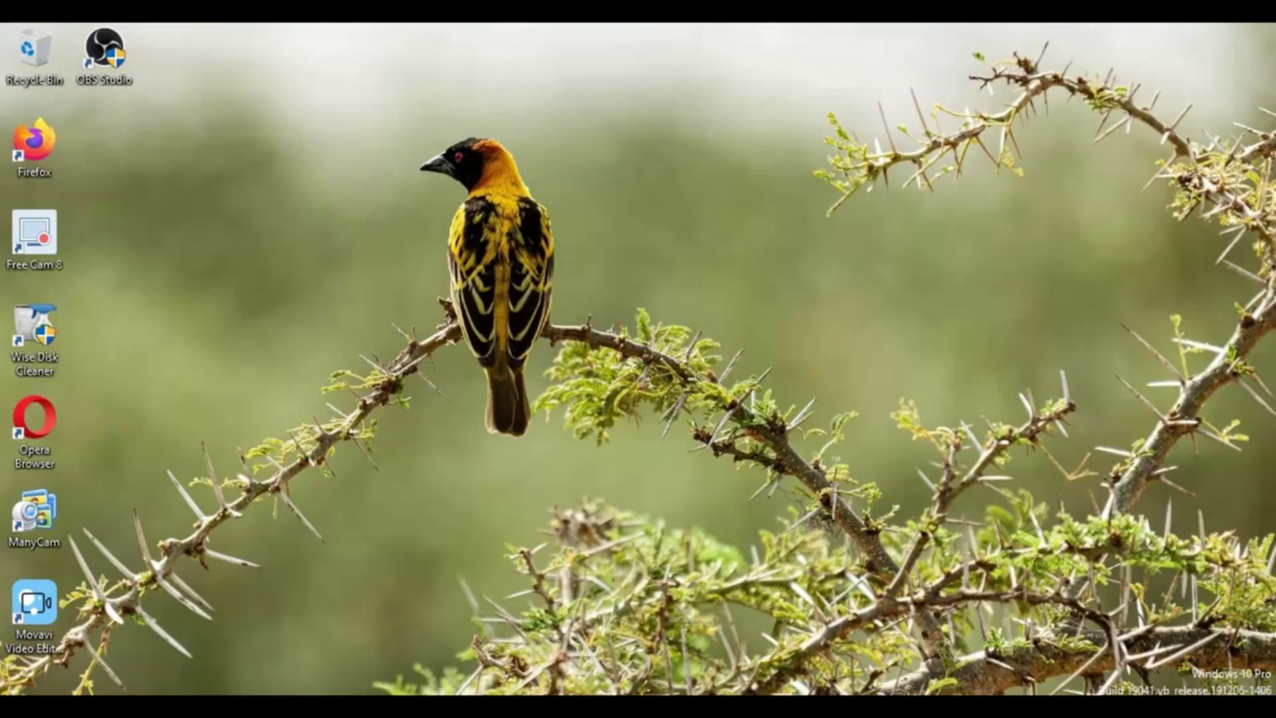
Step: Show Task Manager's Performance page for GPU 0, the NVIDIA GeForce GTX 1060 3GB
{"action": "right_click", "coordinate": [673, 704]}
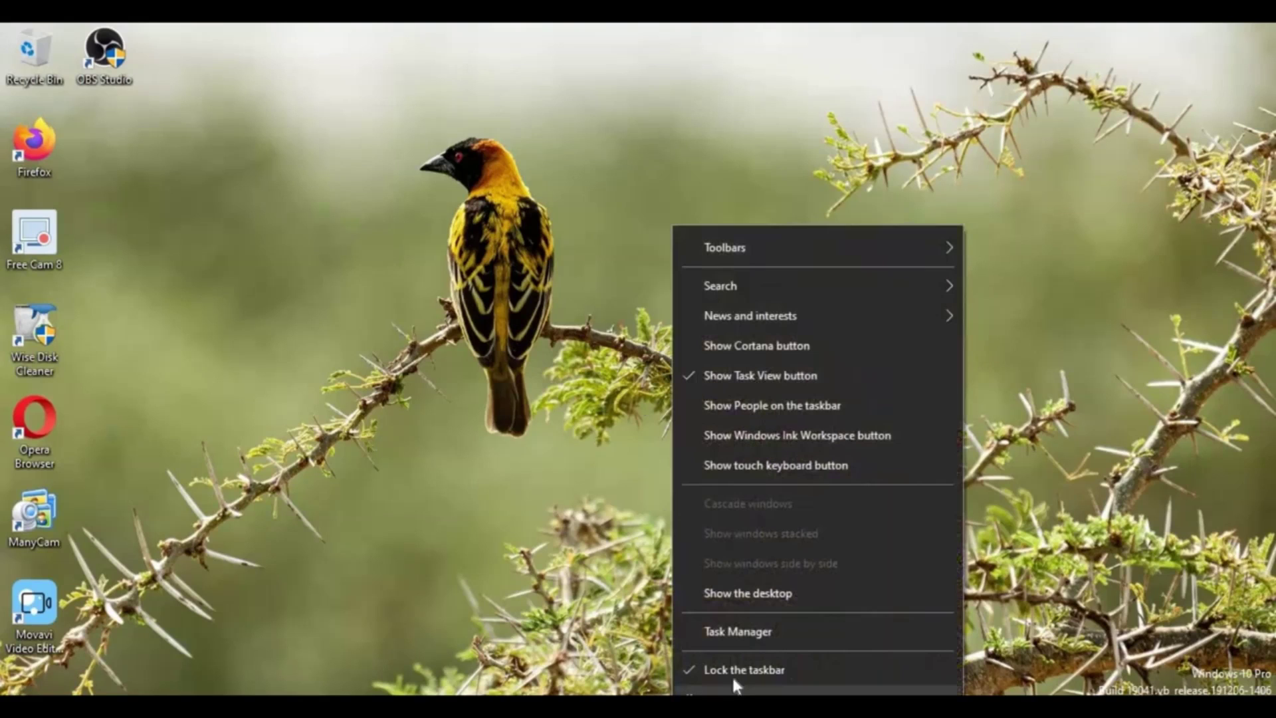
{"action": "left_click", "coordinate": [771, 635]}
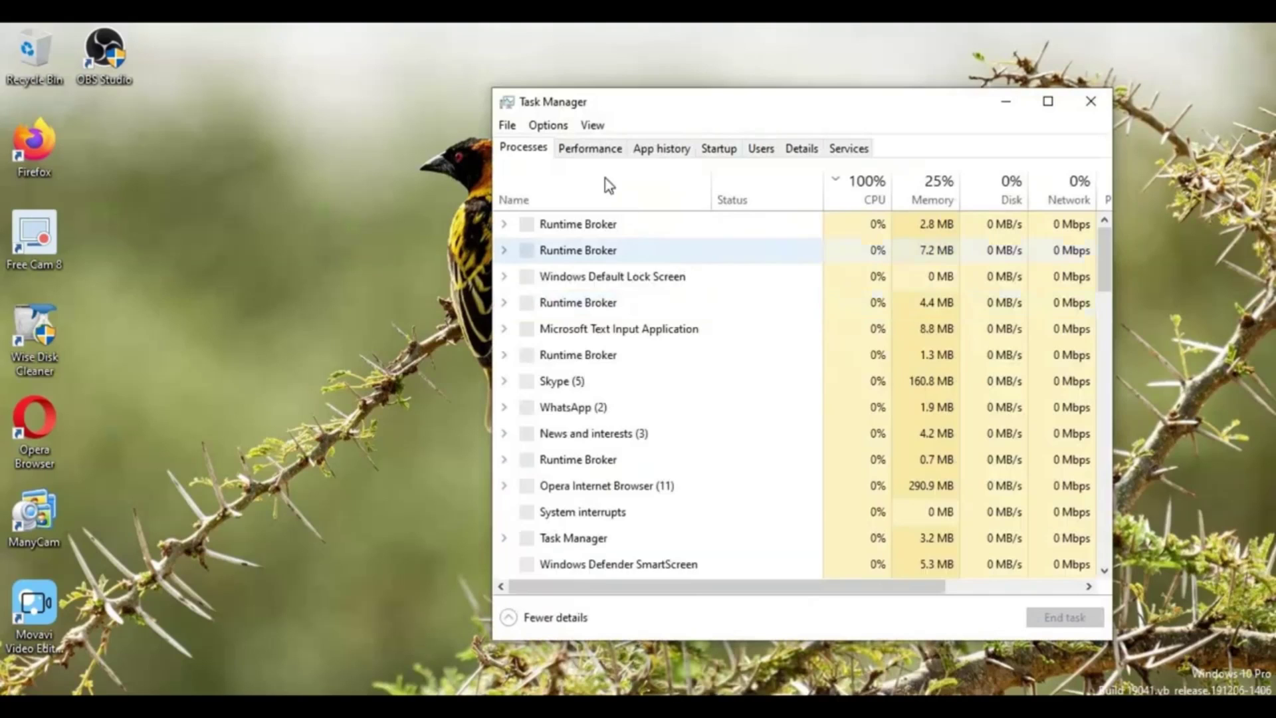
{"action": "left_click", "coordinate": [593, 151]}
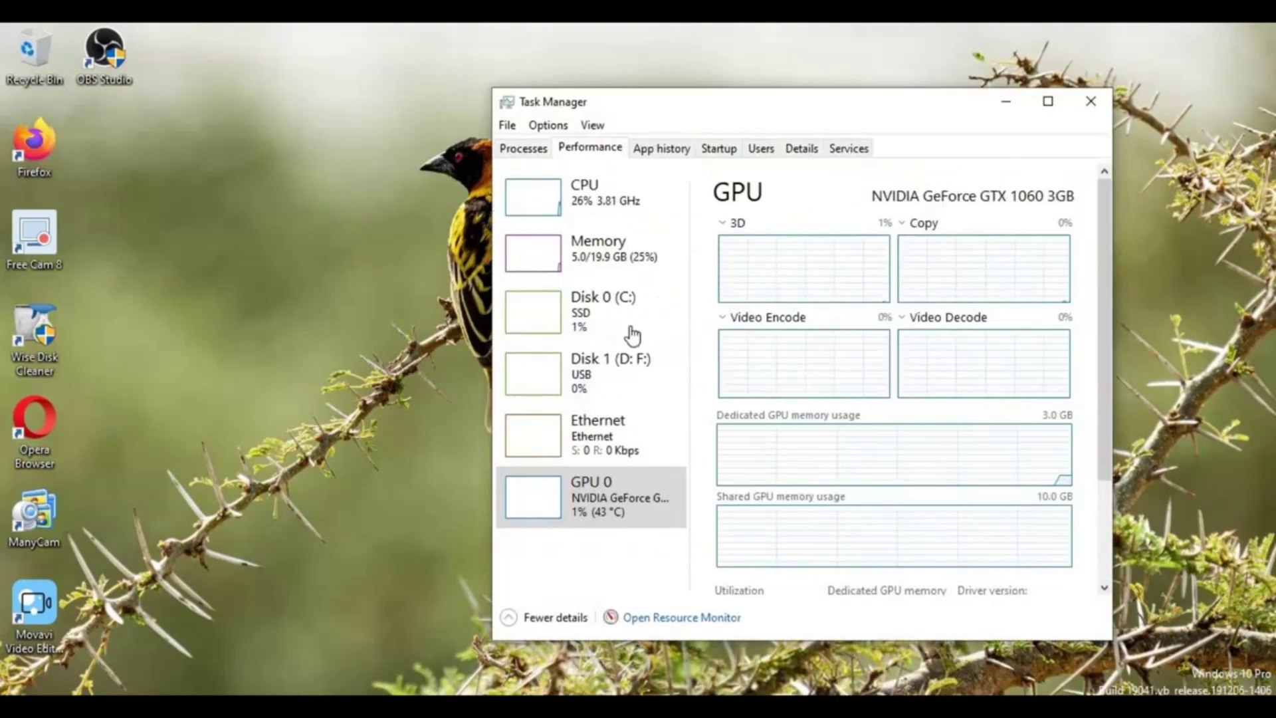
{"action": "left_click", "coordinate": [601, 490]}
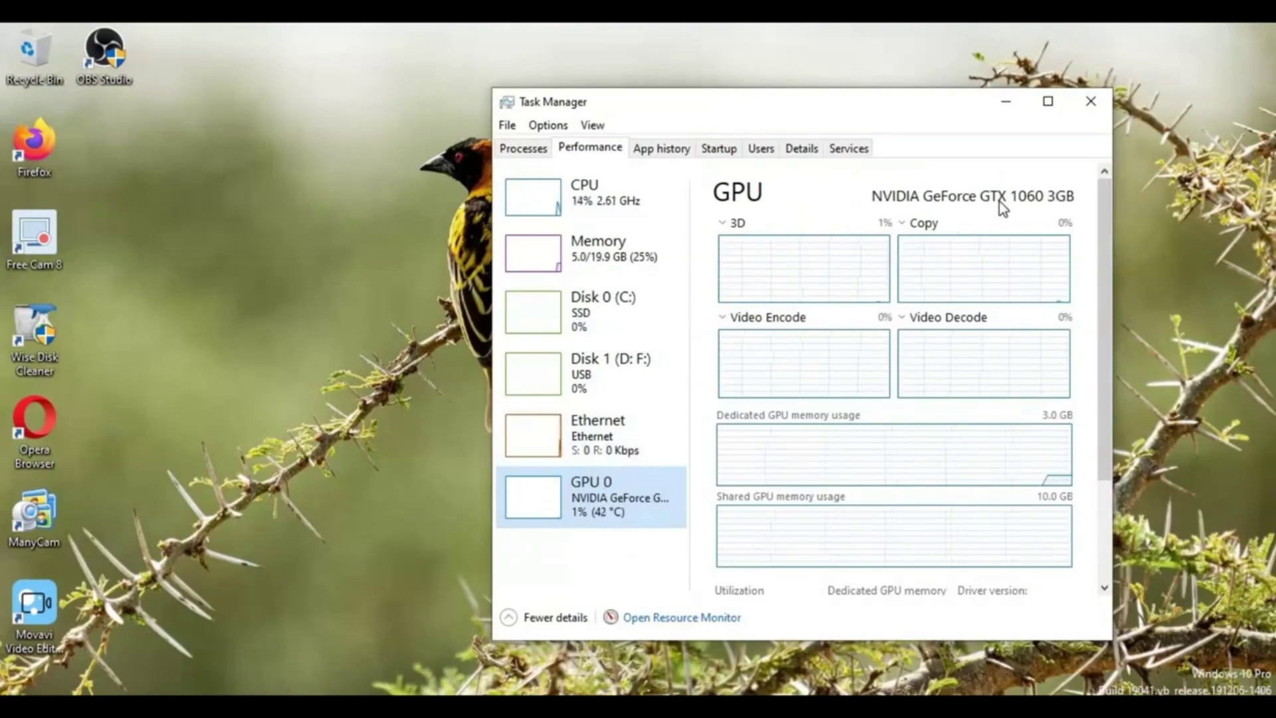
{"action": "left_click", "coordinate": [898, 200]}
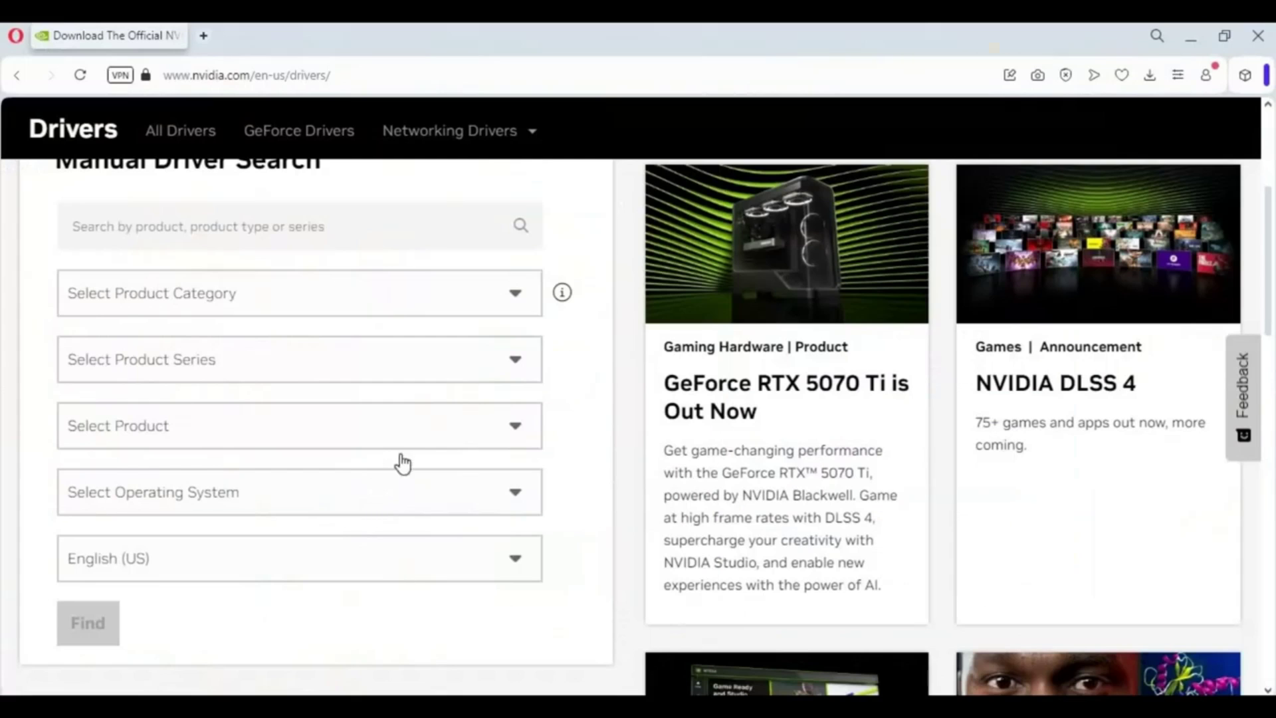
Step: In Manual Driver Search, set the product type to GeForce and series to GeForce 10 Series
{"action": "scroll", "coordinate": [402, 445], "scroll_direction": "up", "scroll_amount": 3}
{"action": "scroll", "coordinate": [402, 436], "scroll_direction": "up", "scroll_amount": 1}
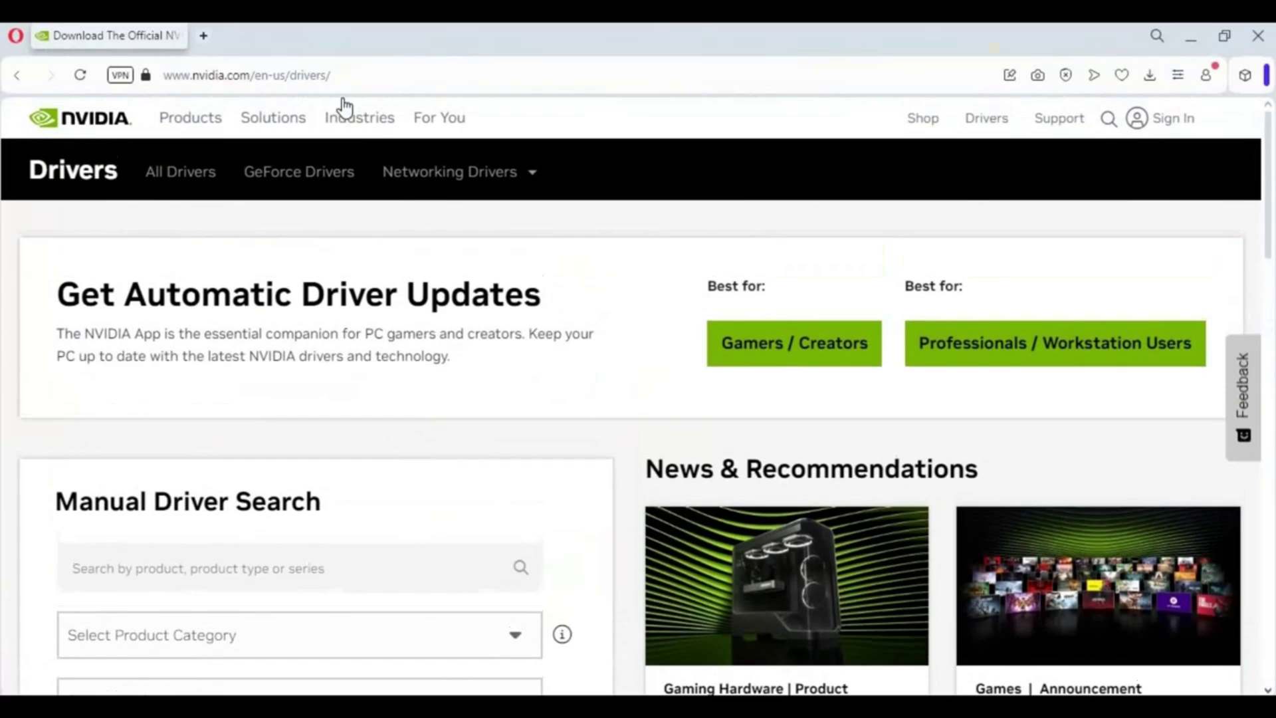
{"action": "left_click", "coordinate": [185, 85]}
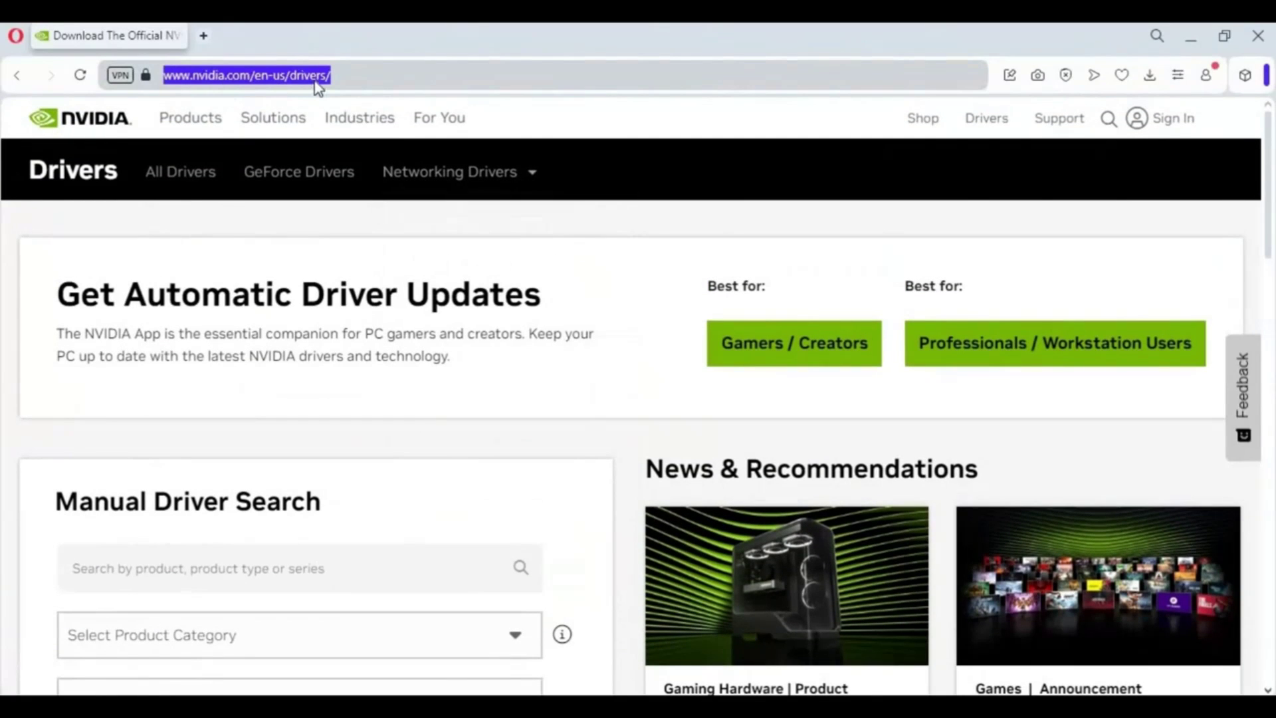
{"action": "scroll", "coordinate": [496, 380], "scroll_direction": "down", "scroll_amount": 3}
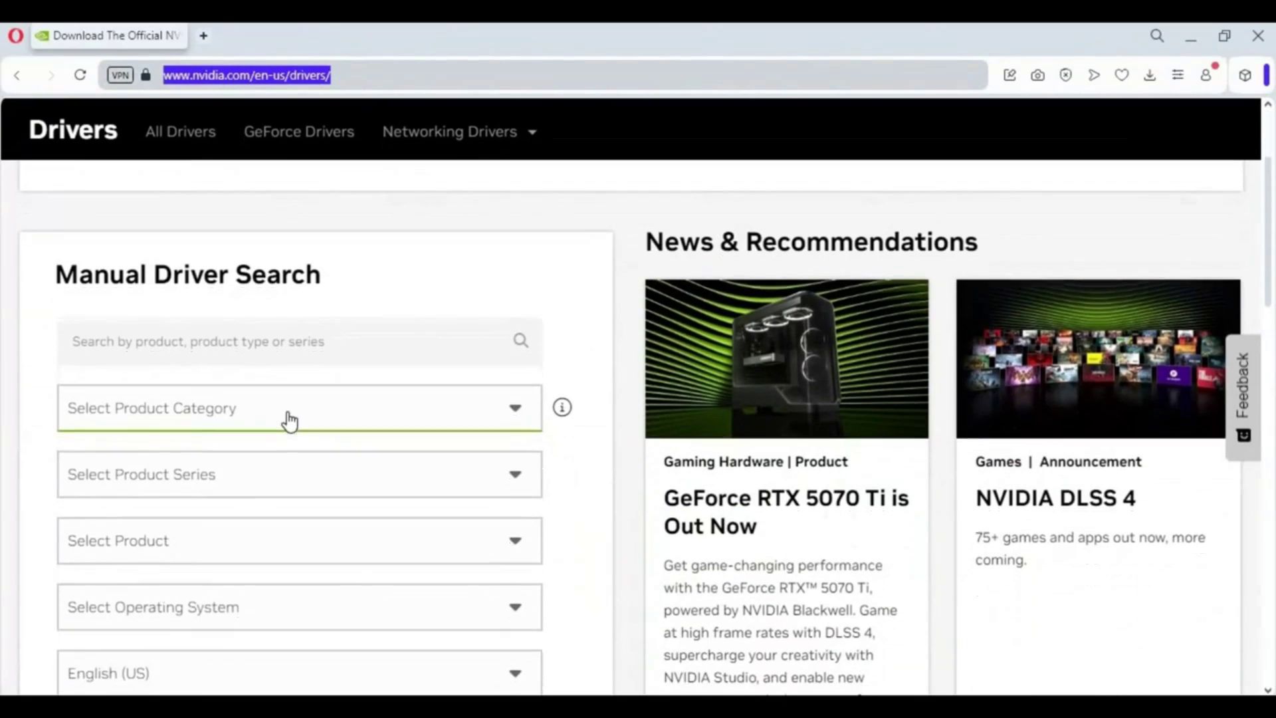
{"action": "left_click", "coordinate": [258, 394]}
{"action": "left_click", "coordinate": [107, 462]}
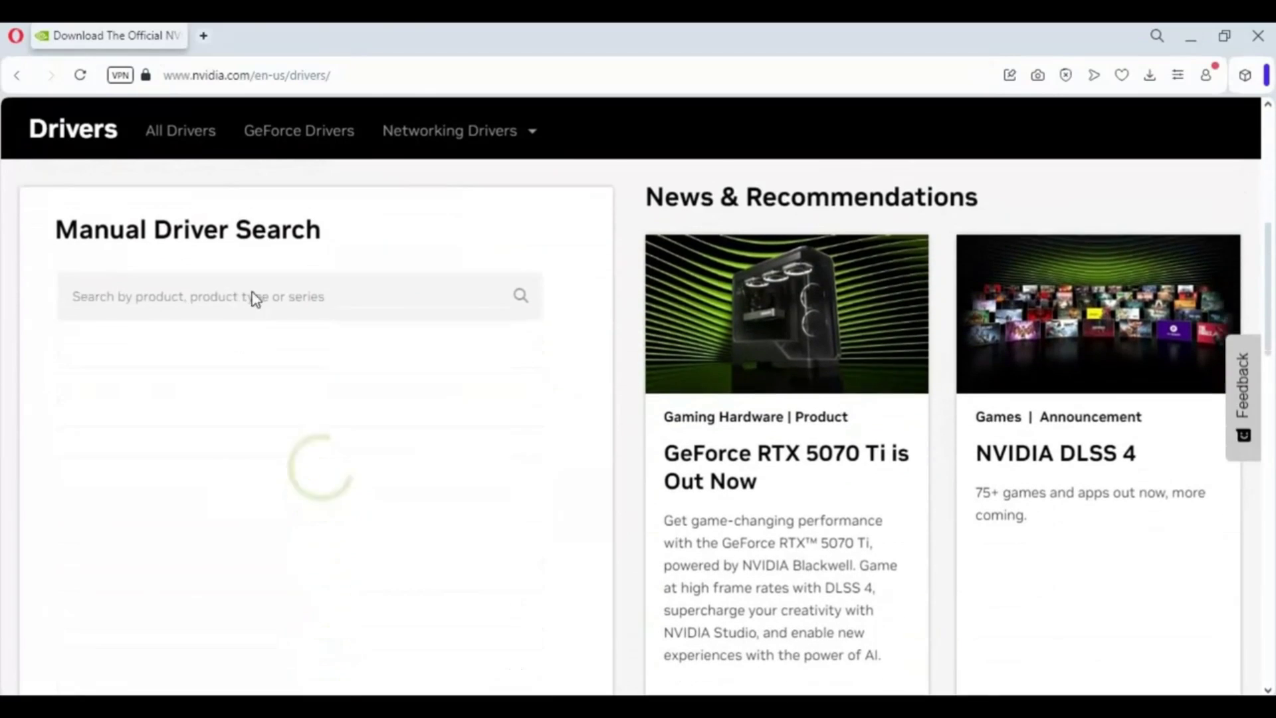
{"action": "left_click", "coordinate": [222, 406]}
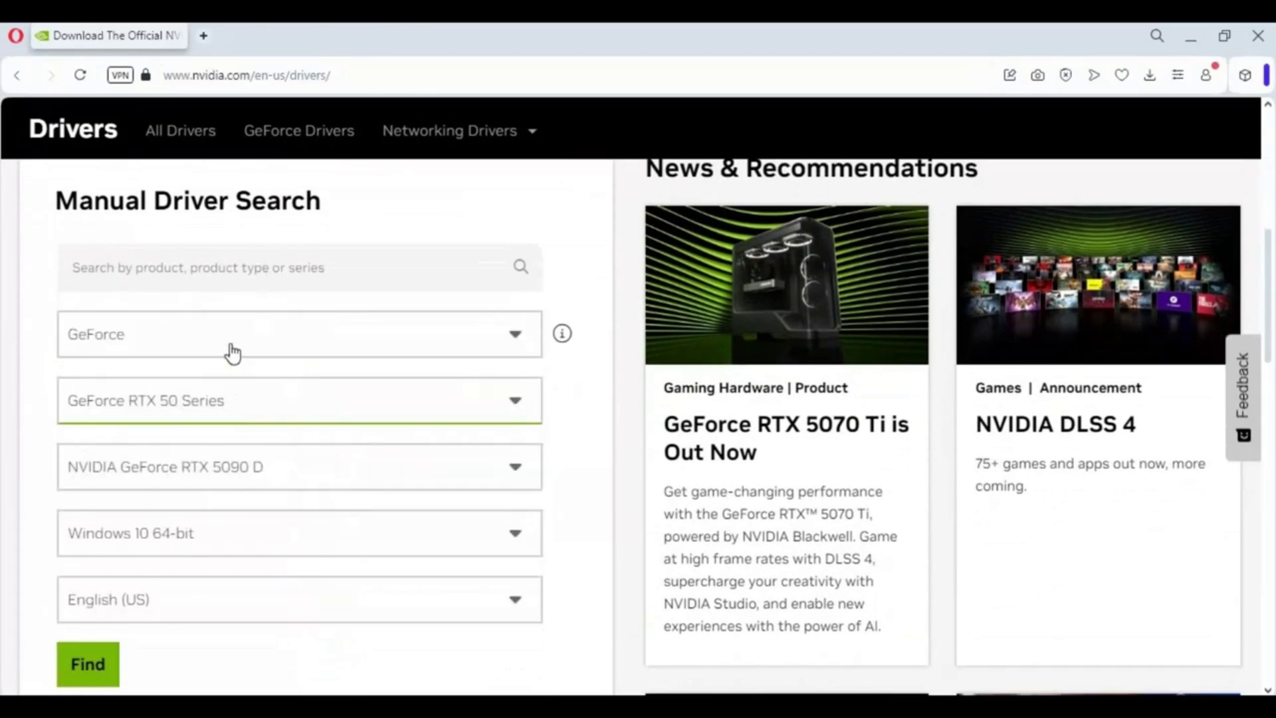
{"action": "scroll", "coordinate": [272, 480], "scroll_direction": "down", "scroll_amount": 7}
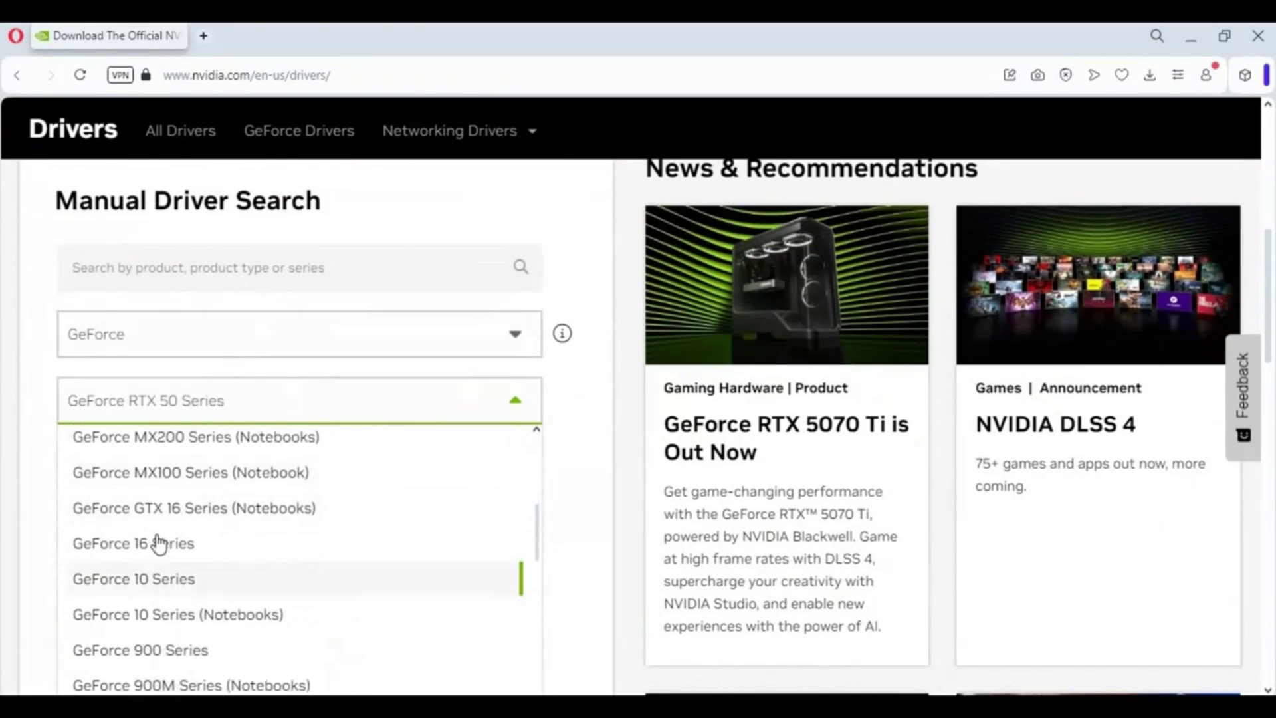
{"action": "left_click", "coordinate": [147, 546]}
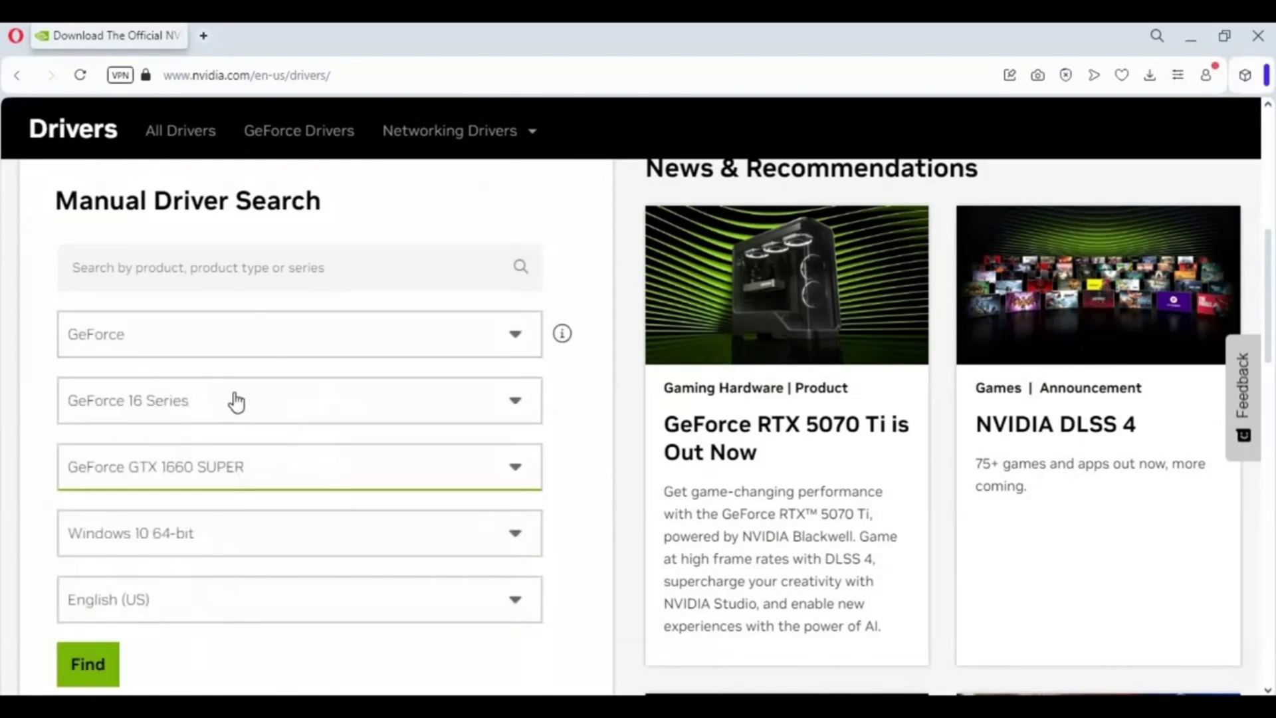
{"action": "left_click", "coordinate": [235, 400]}
{"action": "scroll", "coordinate": [229, 579], "scroll_direction": "down", "scroll_amount": 7}
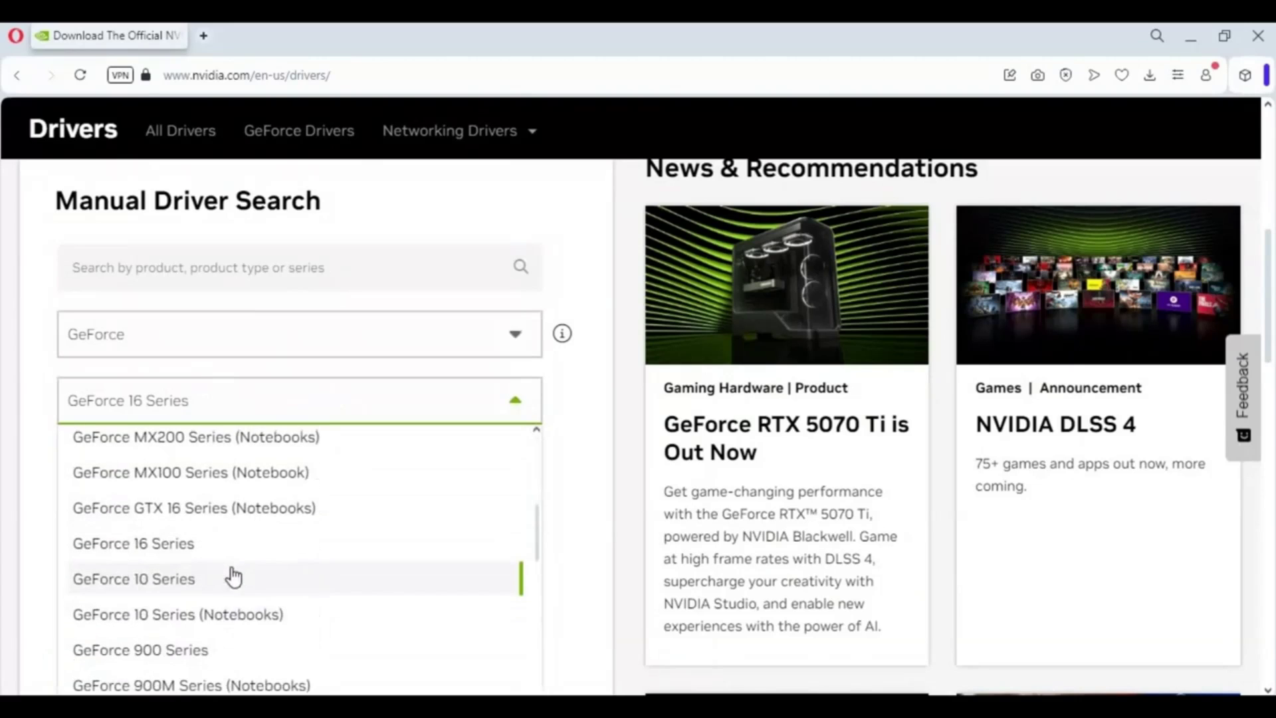
{"action": "left_click", "coordinate": [167, 566]}
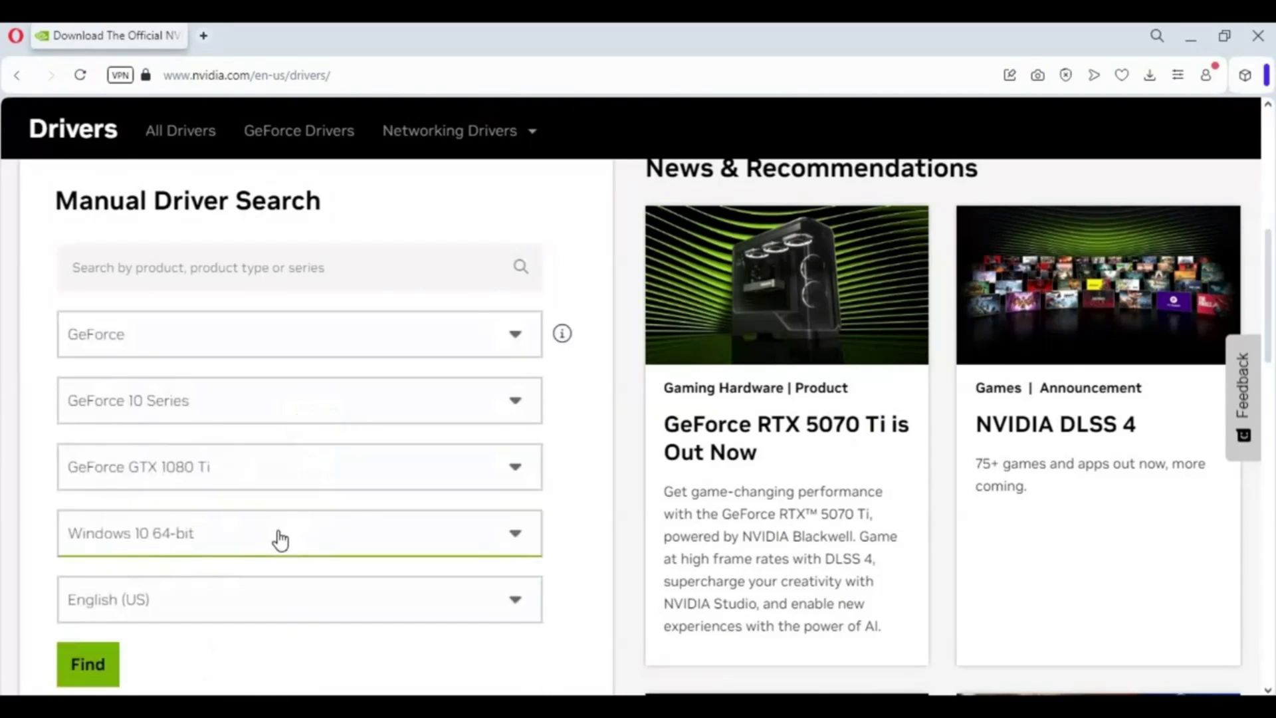
Step: Choose GeForce GTX 1060 with Windows 10 64-bit and search for matching drivers
{"action": "left_click", "coordinate": [251, 480]}
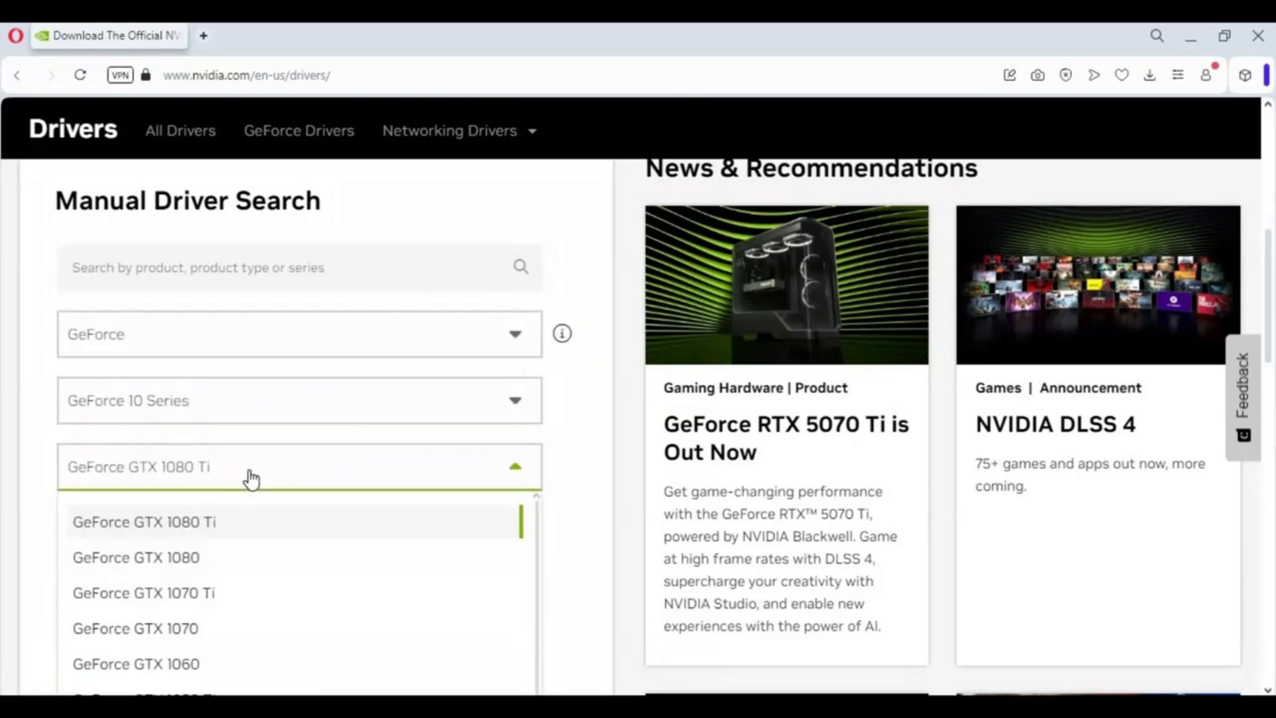
{"action": "scroll", "coordinate": [286, 565], "scroll_direction": "down", "scroll_amount": 1}
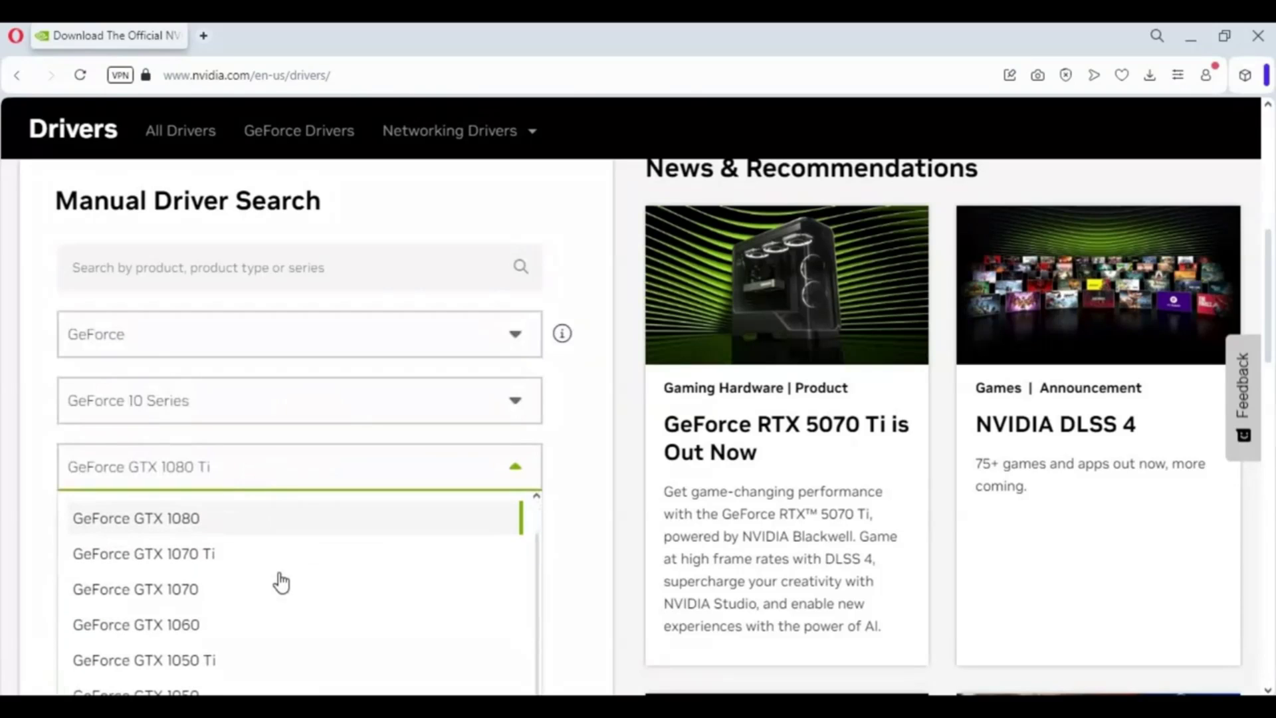
{"action": "left_click", "coordinate": [191, 635]}
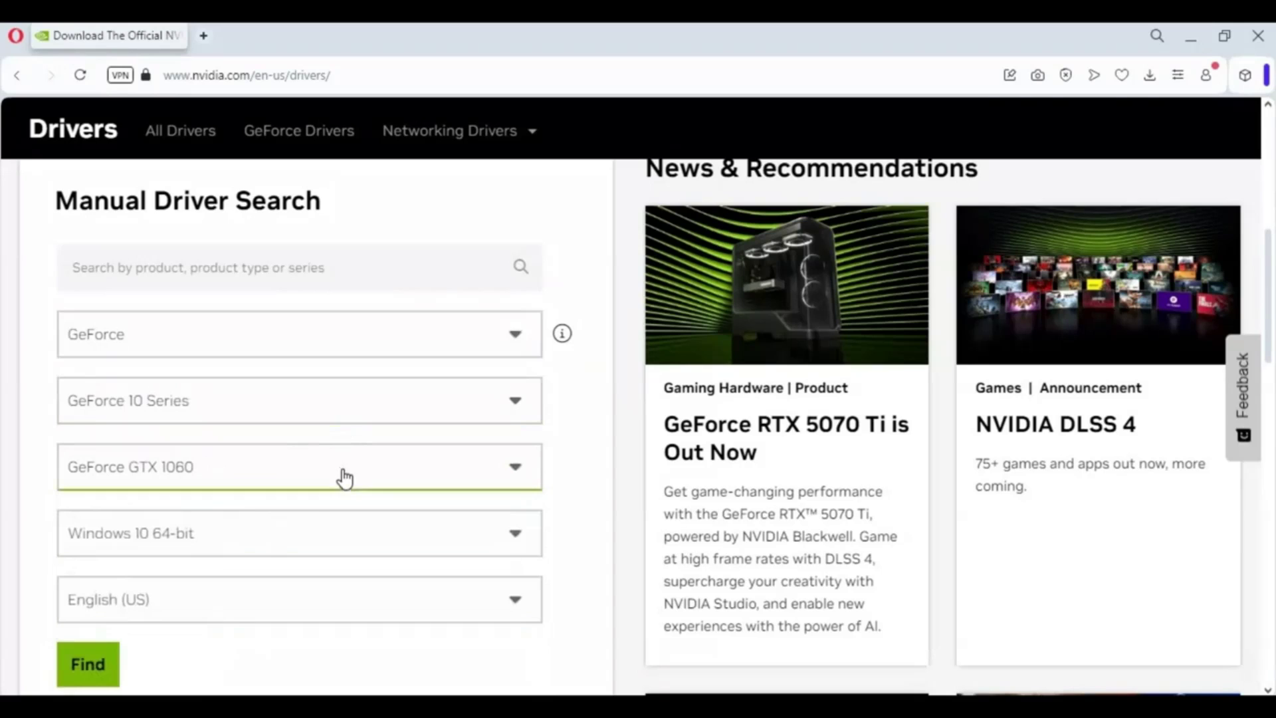
{"action": "left_click", "coordinate": [293, 540]}
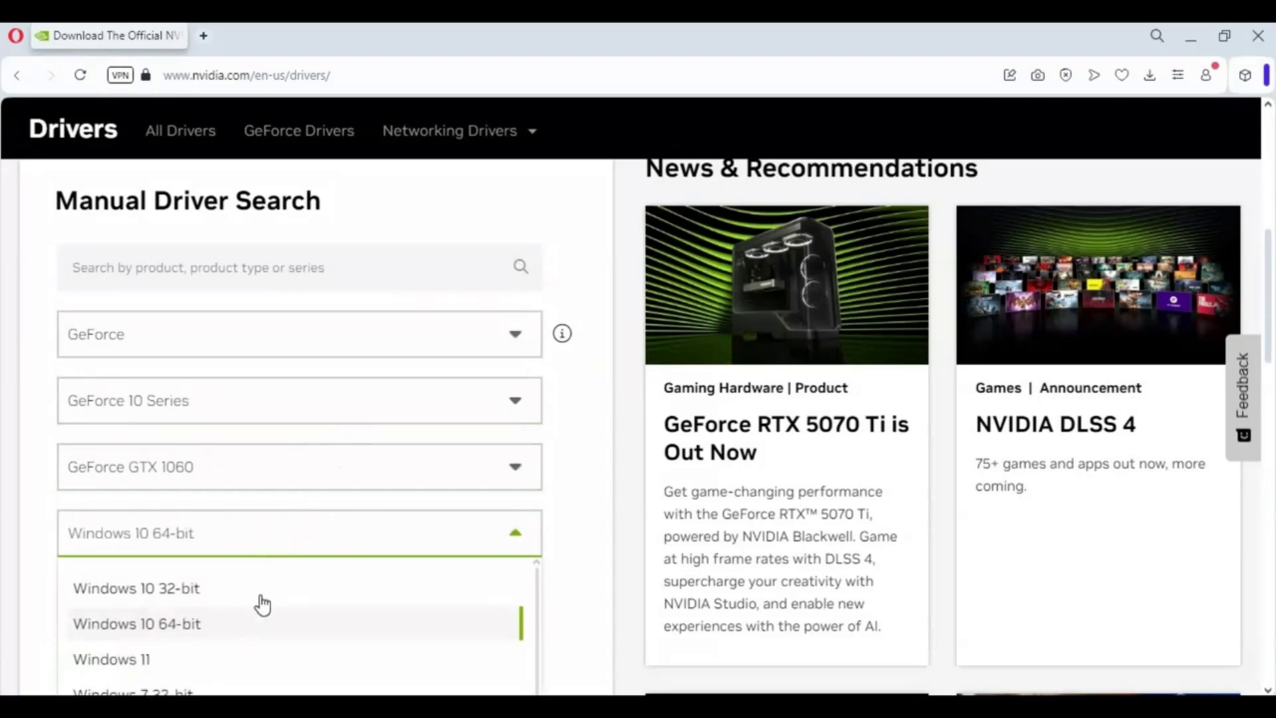
{"action": "left_click", "coordinate": [191, 626]}
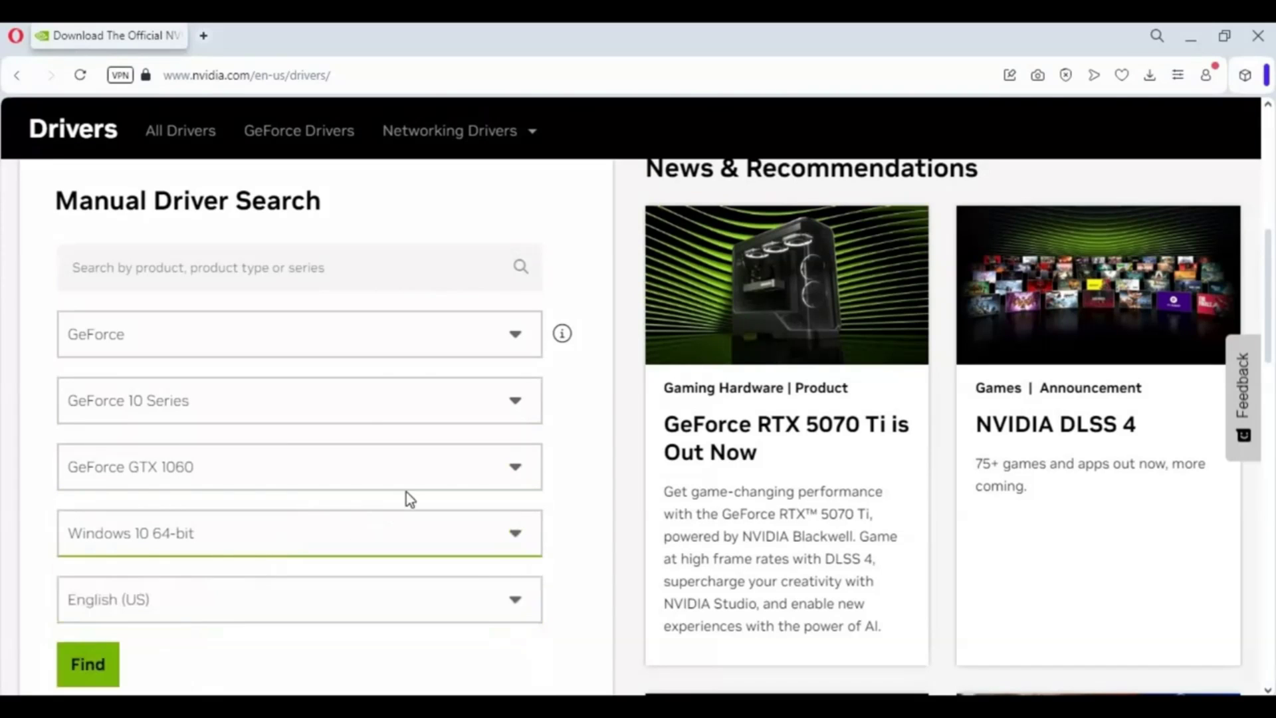
{"action": "scroll", "coordinate": [204, 402], "scroll_direction": "down", "scroll_amount": 4}
{"action": "left_click", "coordinate": [88, 386]}
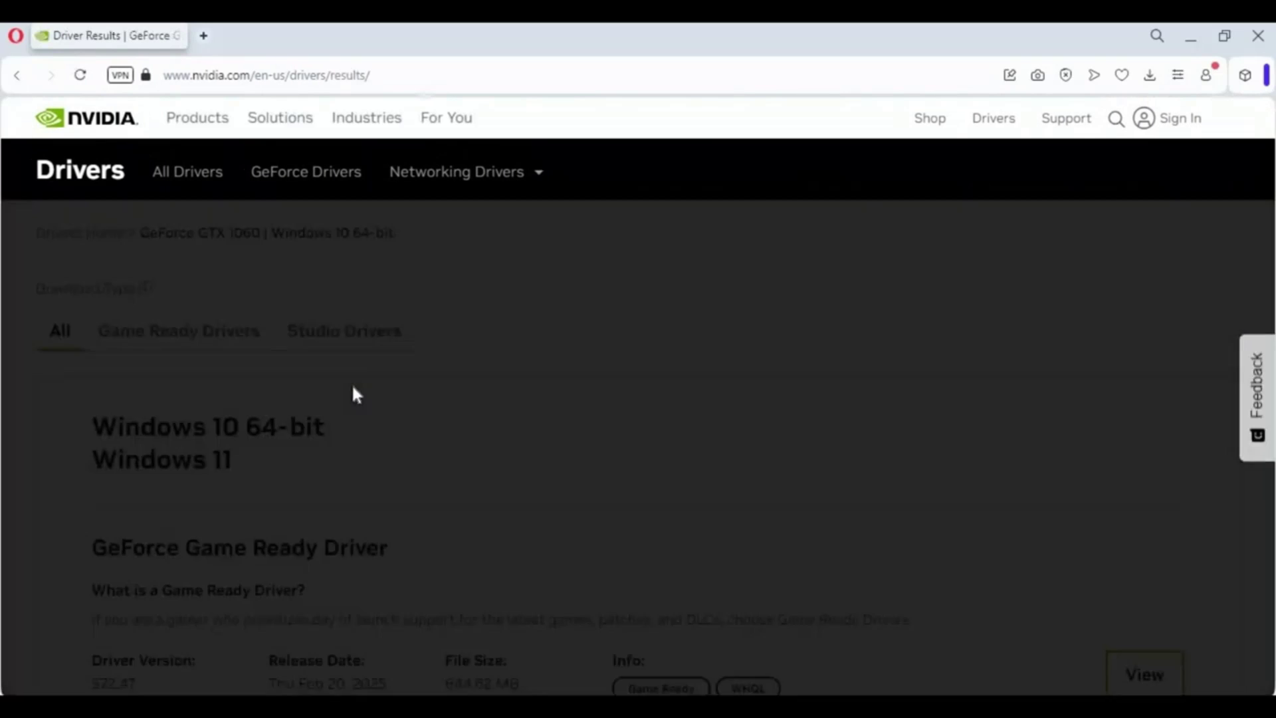
Step: Open the GeForce Game Ready Driver 572.47 details page, an 844.62 MB download
{"action": "scroll", "coordinate": [393, 373], "scroll_direction": "down", "scroll_amount": 5}
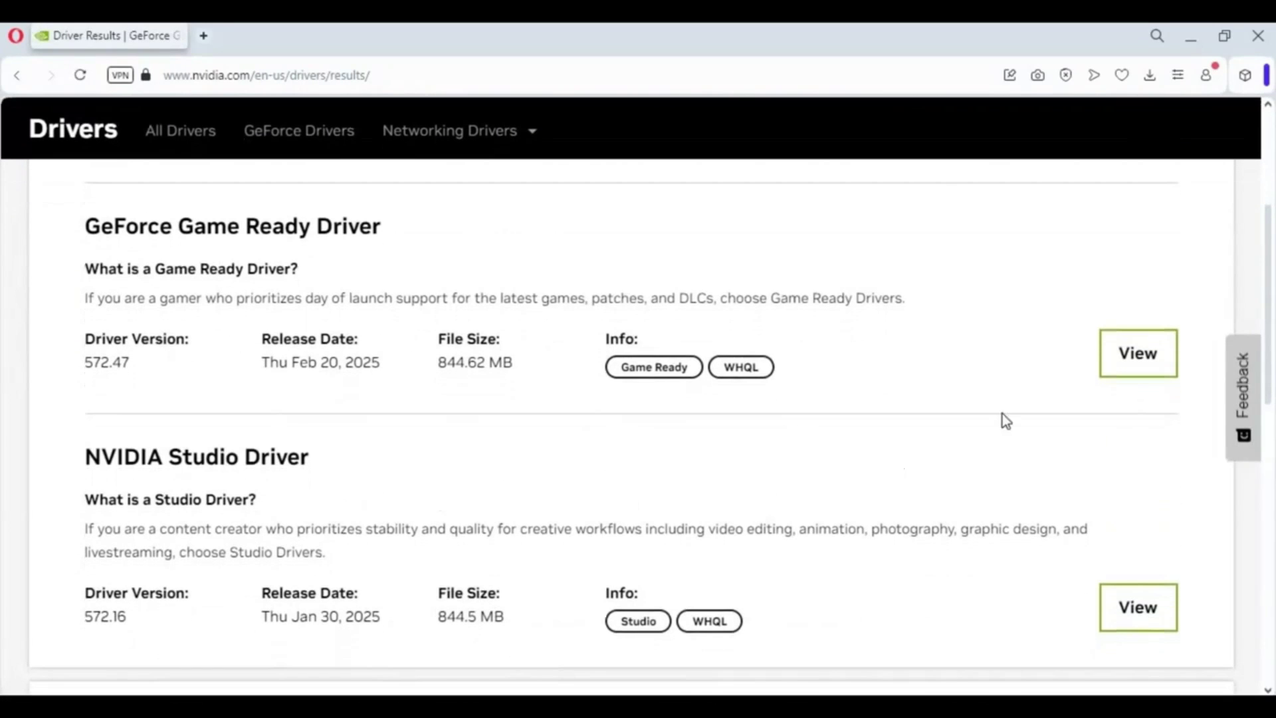
{"action": "scroll", "coordinate": [270, 426], "scroll_direction": "down", "scroll_amount": 5}
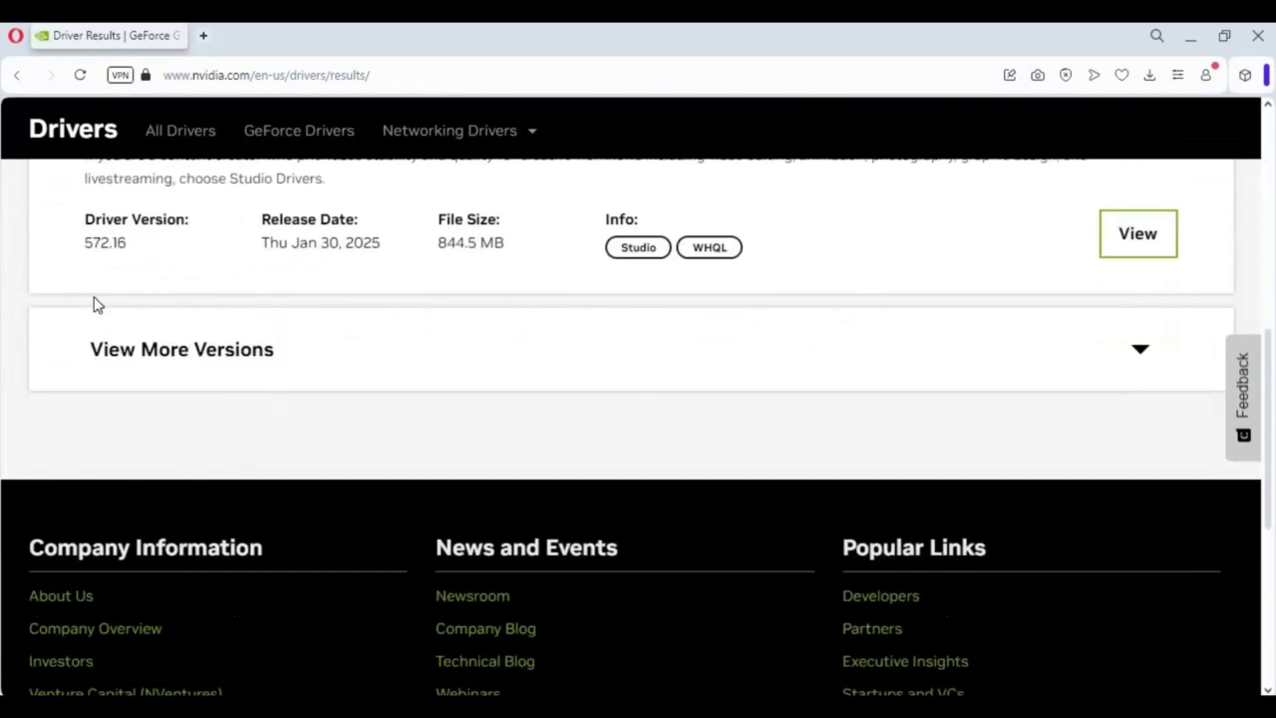
{"action": "scroll", "coordinate": [292, 432], "scroll_direction": "up", "scroll_amount": 5}
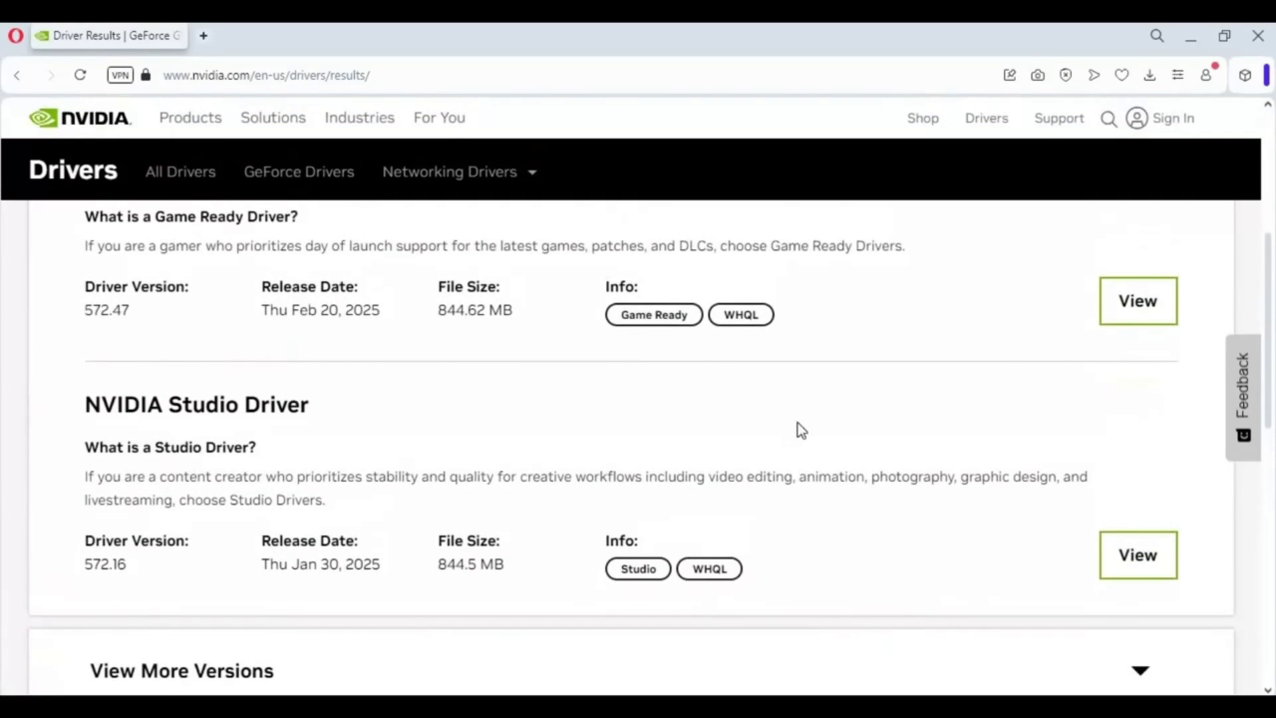
{"action": "scroll", "coordinate": [797, 425], "scroll_direction": "up", "scroll_amount": 3}
{"action": "left_click", "coordinate": [1132, 509]}
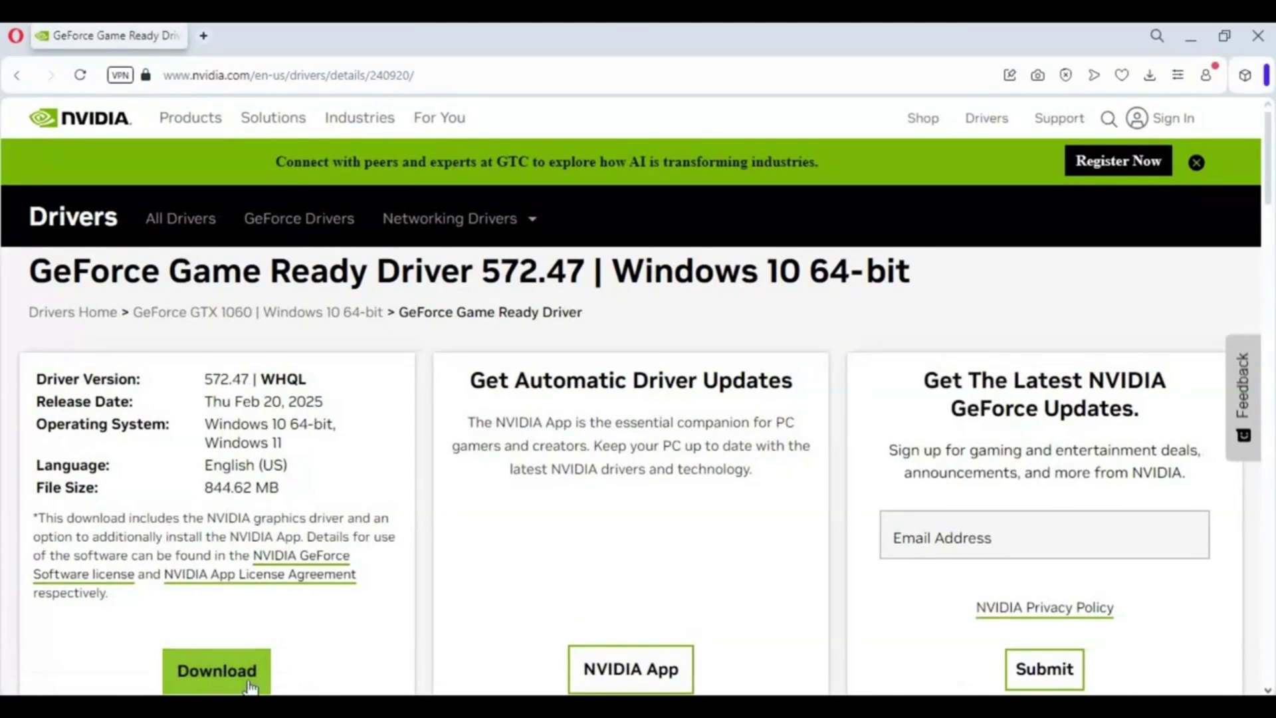
{"action": "scroll", "coordinate": [620, 501], "scroll_direction": "down", "scroll_amount": 5}
{"action": "scroll", "coordinate": [620, 506], "scroll_direction": "up", "scroll_amount": 5}
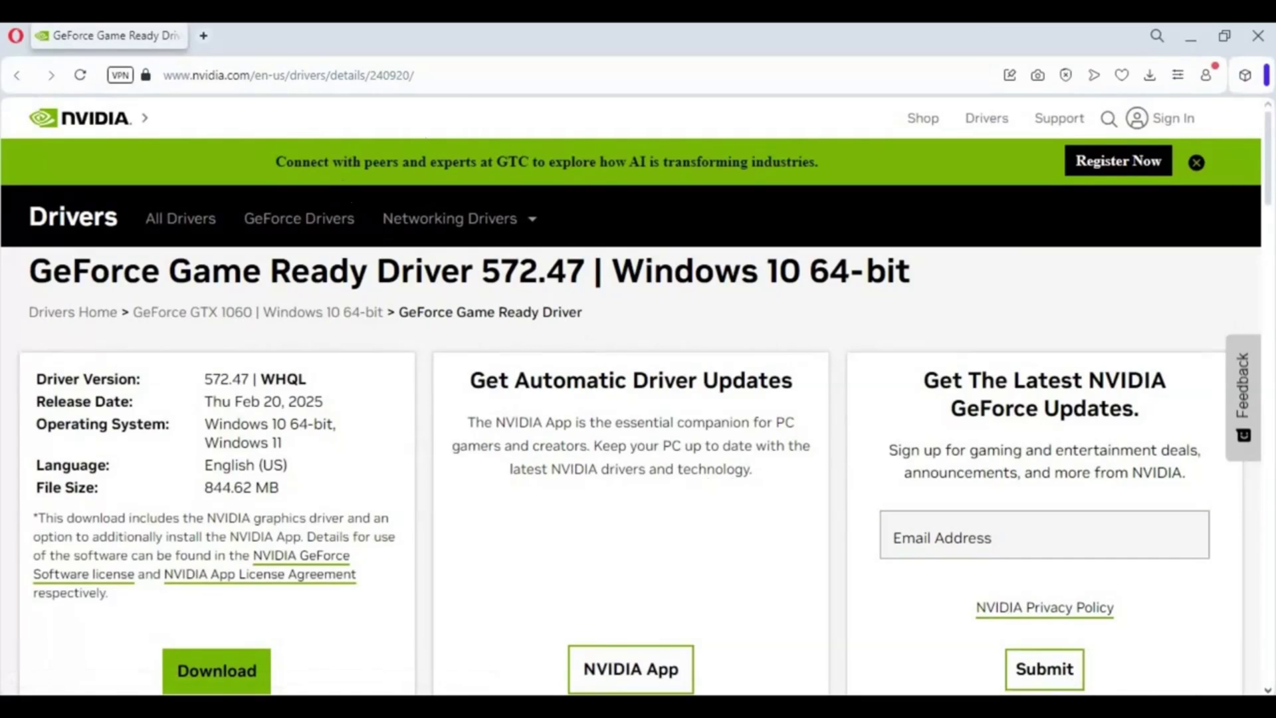
{"action": "left_click", "coordinate": [1090, 706]}
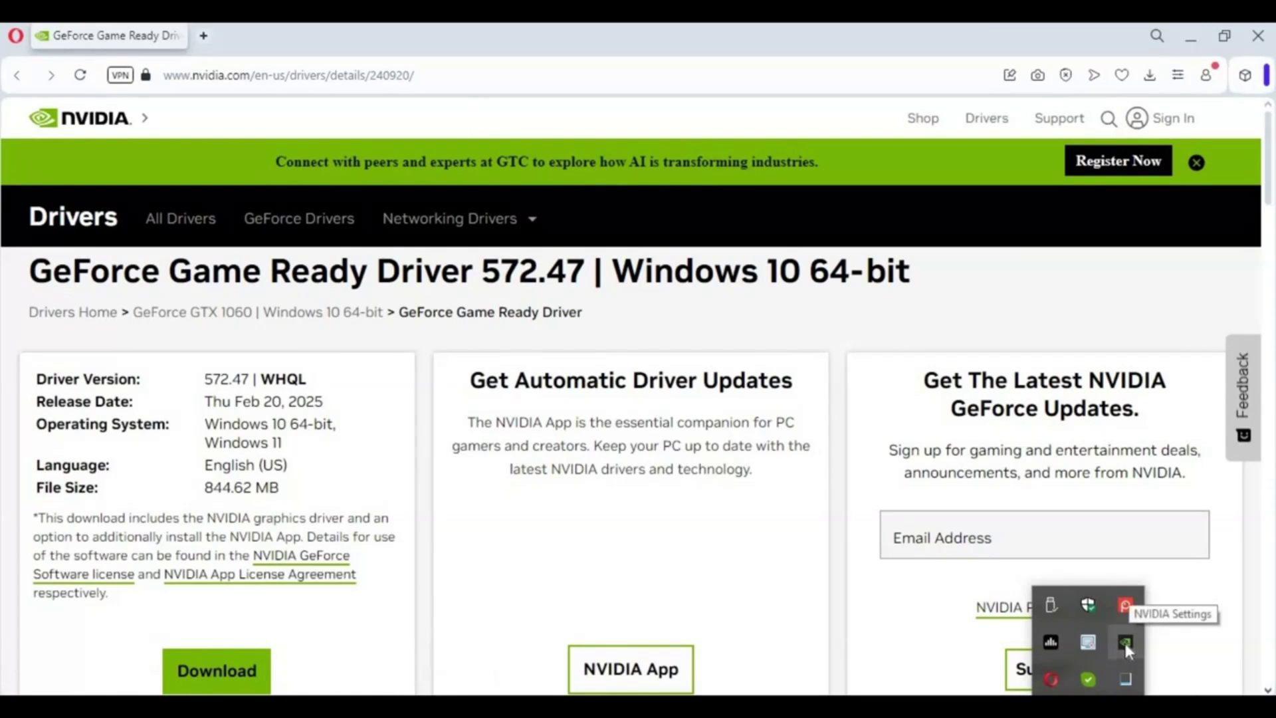
Step: Launch GeForce Experience from the tray, accept the privacy terms, finish sign-in, and view Drivers
{"action": "right_click", "coordinate": [1125, 641]}
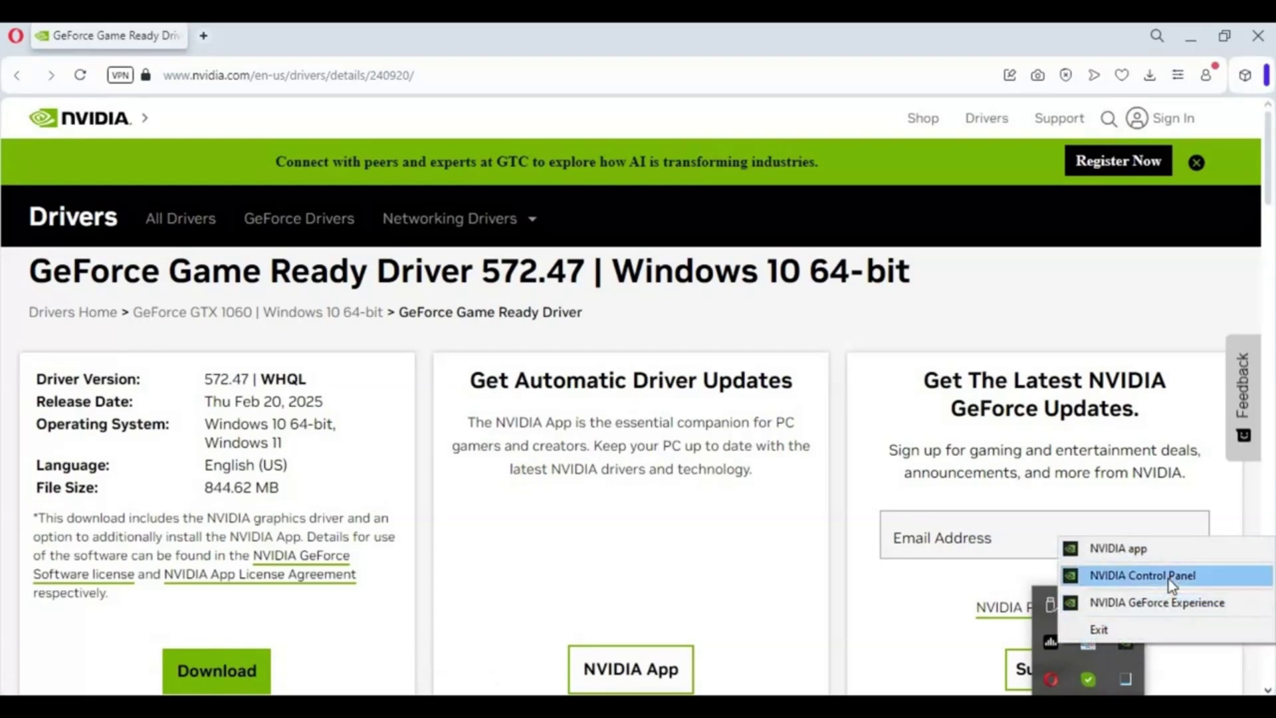
{"action": "left_click", "coordinate": [1204, 602]}
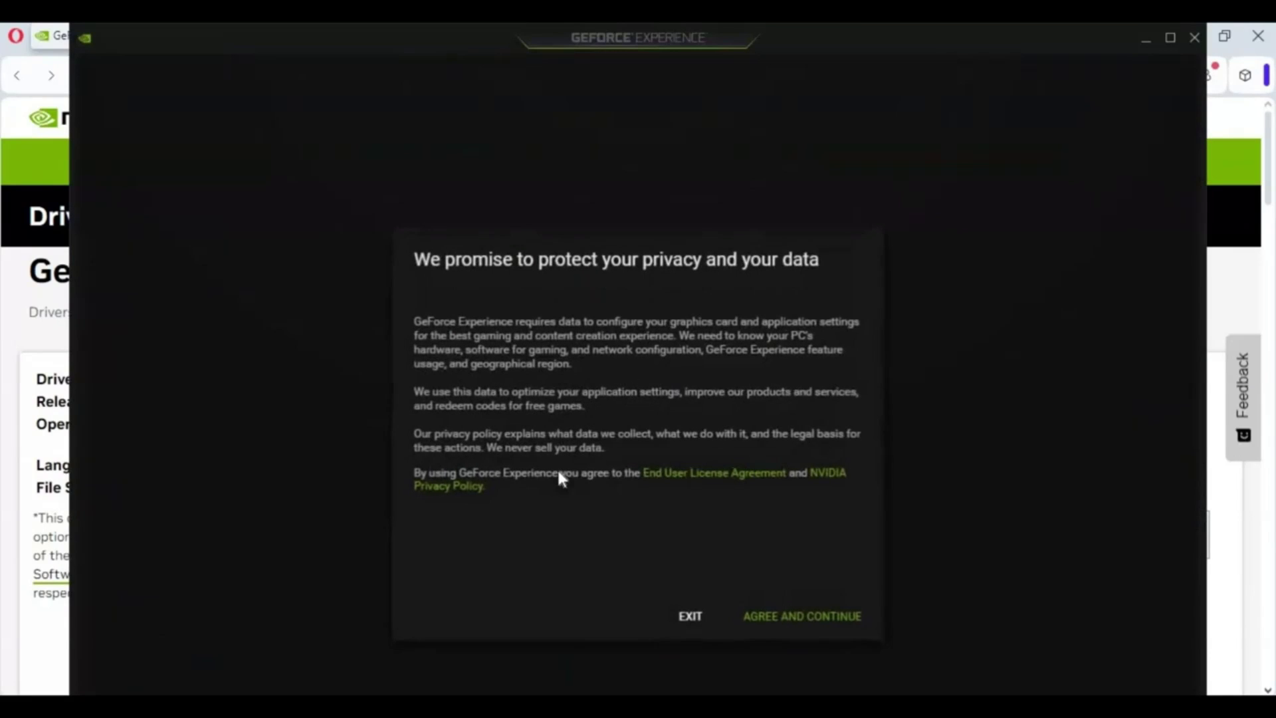
{"action": "left_click", "coordinate": [820, 616]}
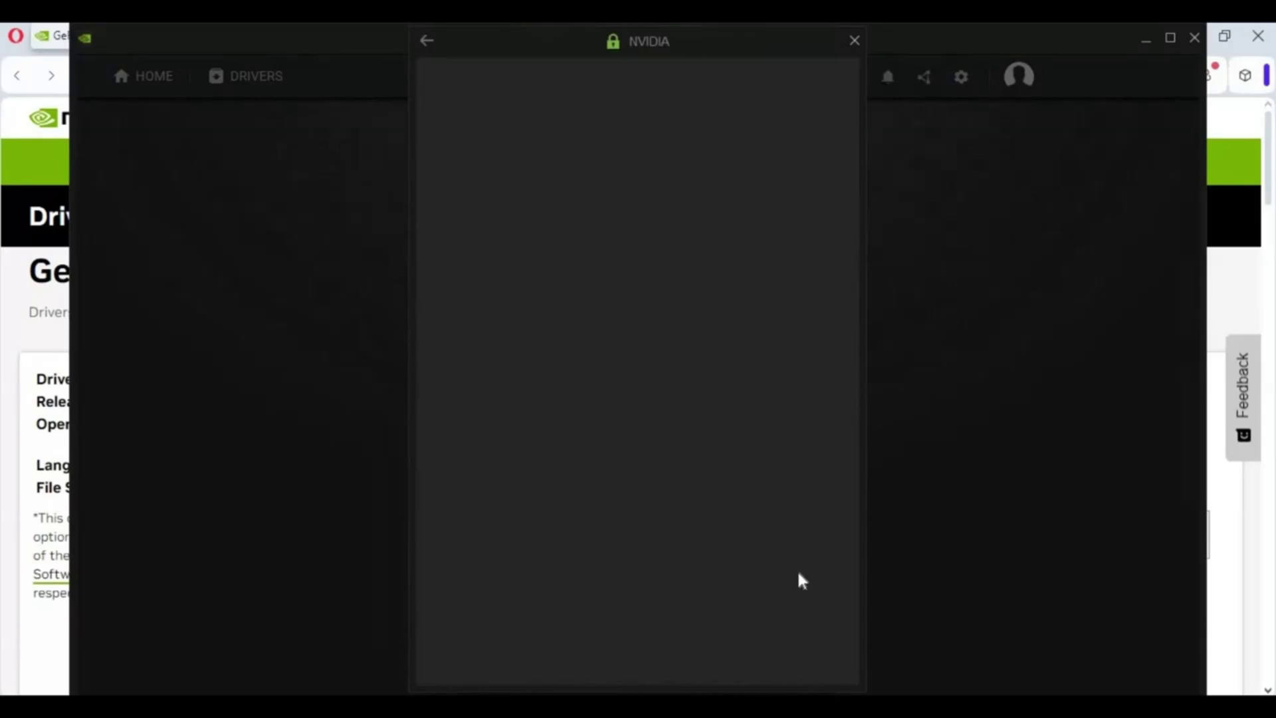
{"action": "left_click", "coordinate": [810, 464]}
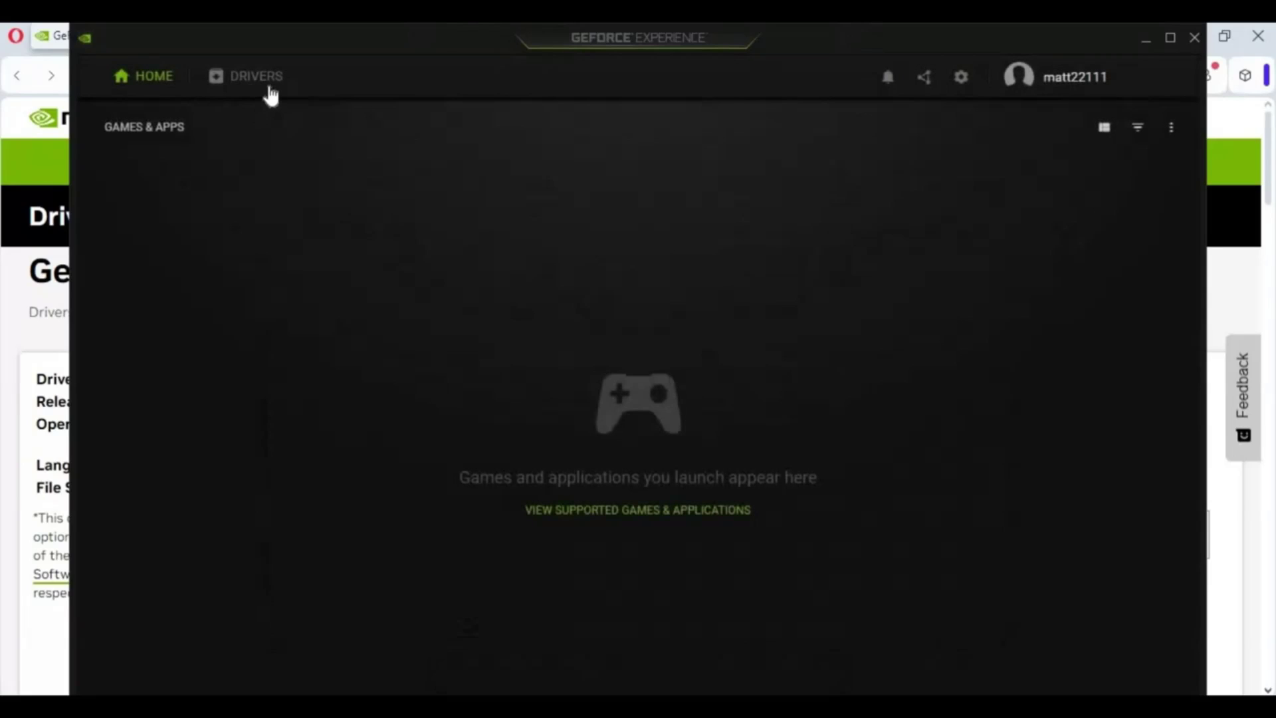
{"action": "left_click", "coordinate": [255, 85]}
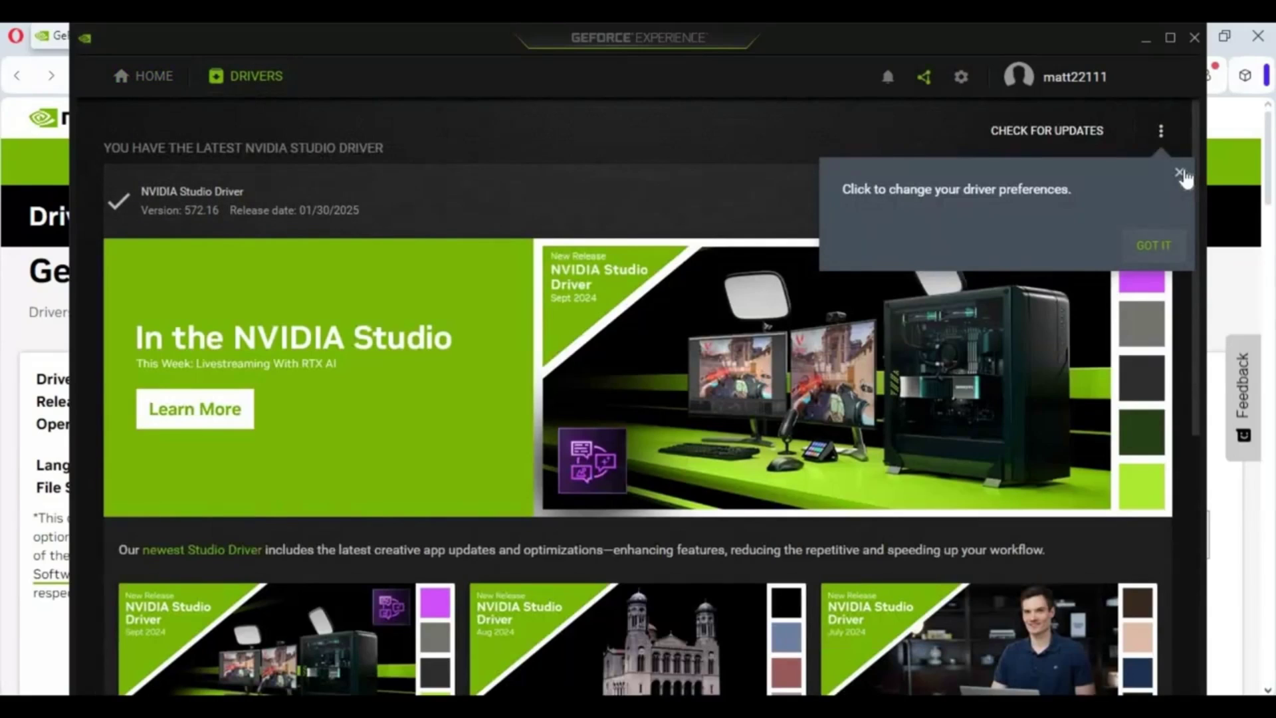
{"action": "left_click", "coordinate": [1181, 174]}
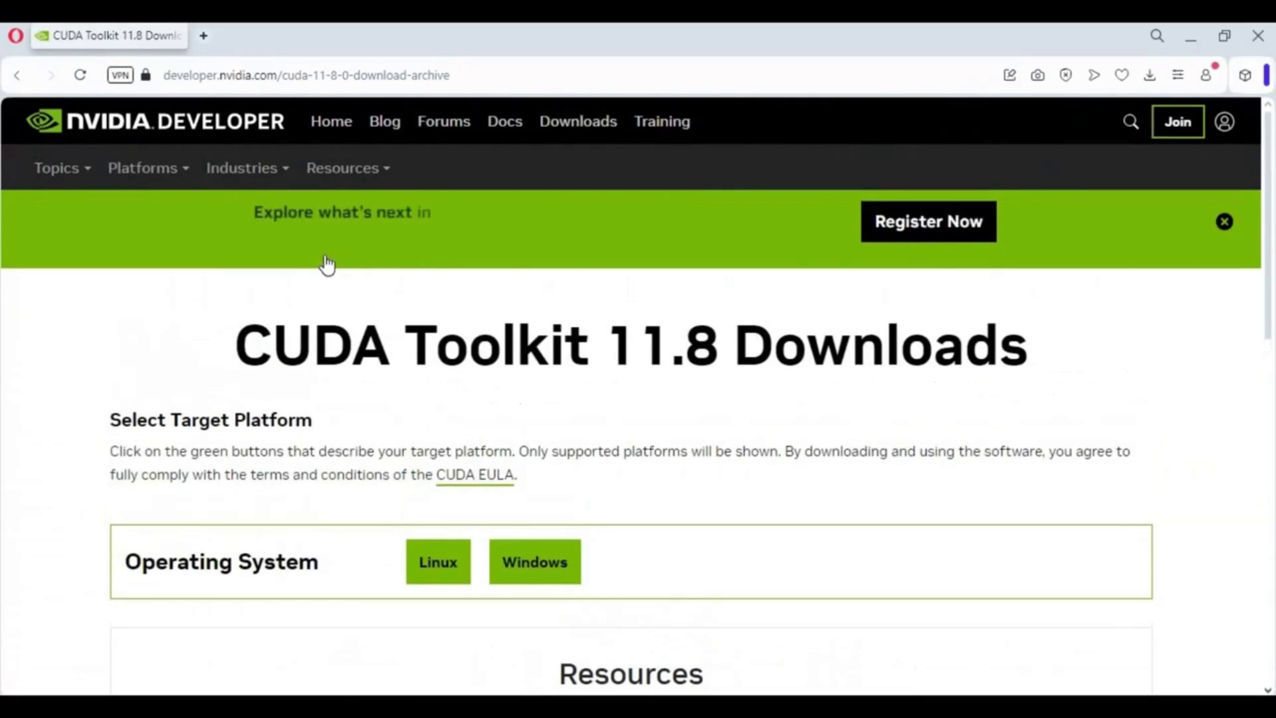
Step: Select Windows, x86_64, version 10 and exe (local) for the CUDA 11.8 installer
{"action": "scroll", "coordinate": [472, 397], "scroll_direction": "down", "scroll_amount": 3}
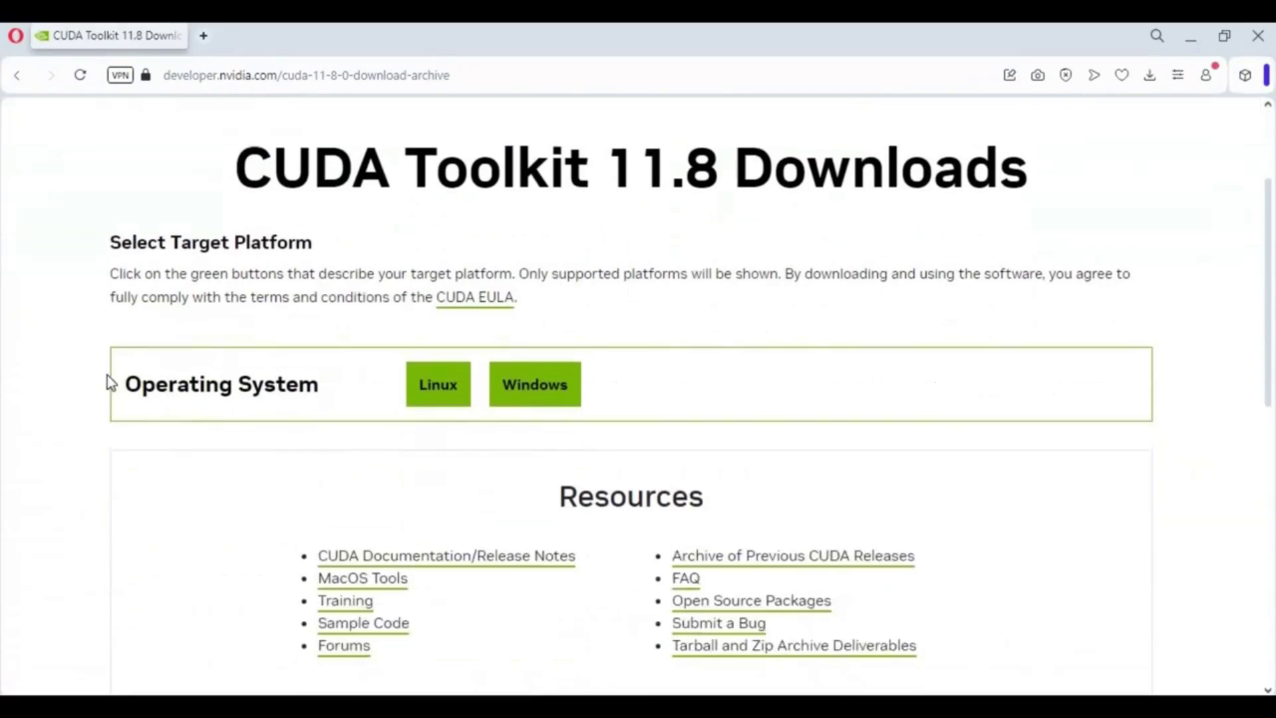
{"action": "left_click", "coordinate": [543, 393]}
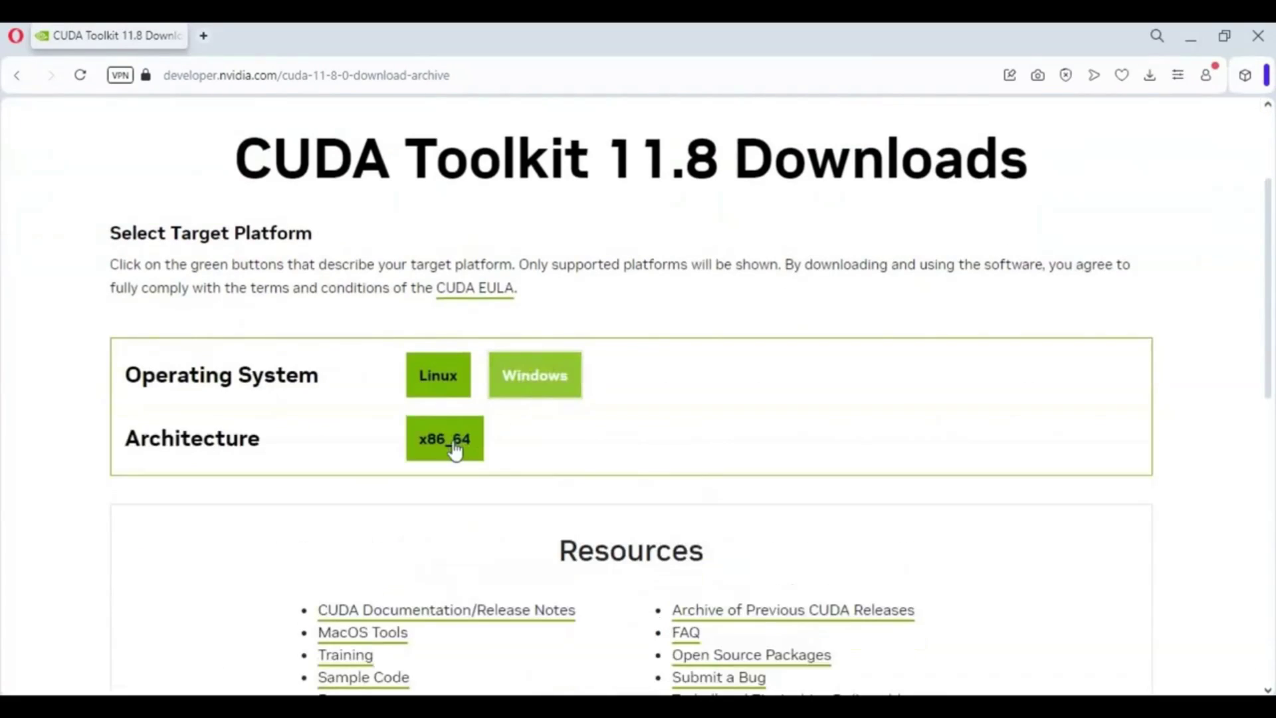
{"action": "left_click", "coordinate": [450, 447]}
{"action": "scroll", "coordinate": [414, 472], "scroll_direction": "down", "scroll_amount": 2}
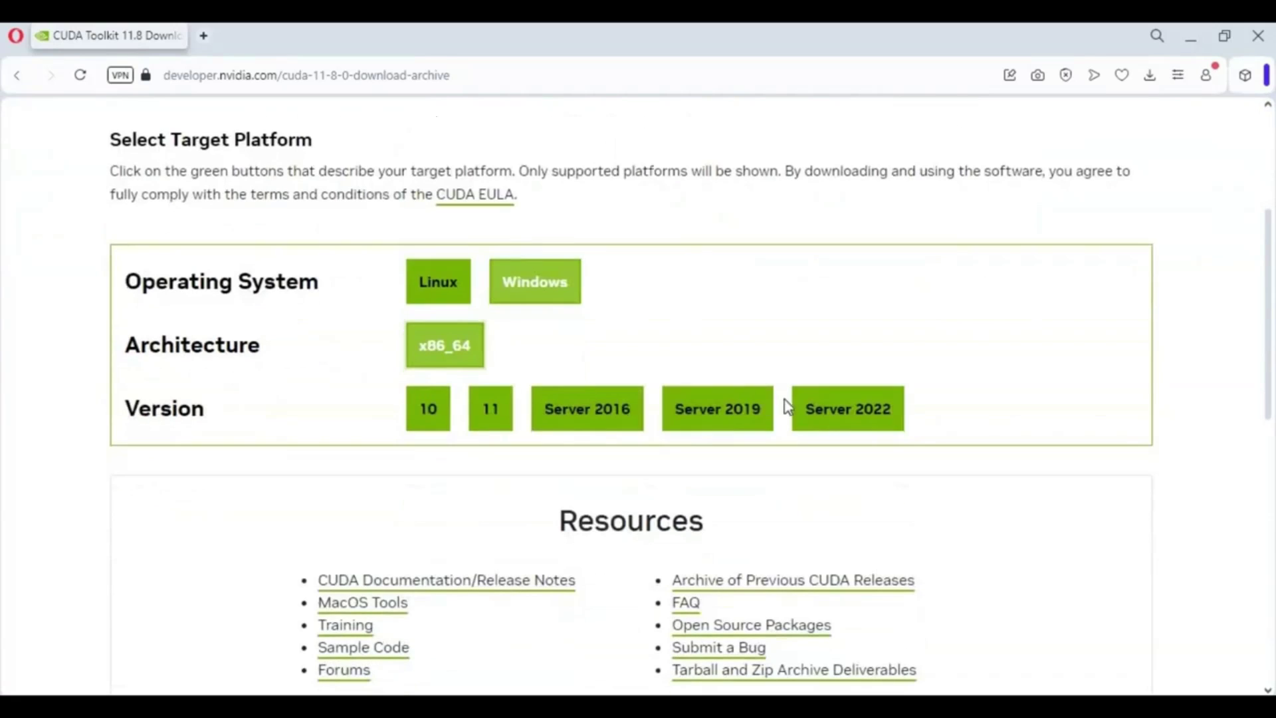
{"action": "left_click", "coordinate": [431, 419]}
{"action": "left_click", "coordinate": [421, 424]}
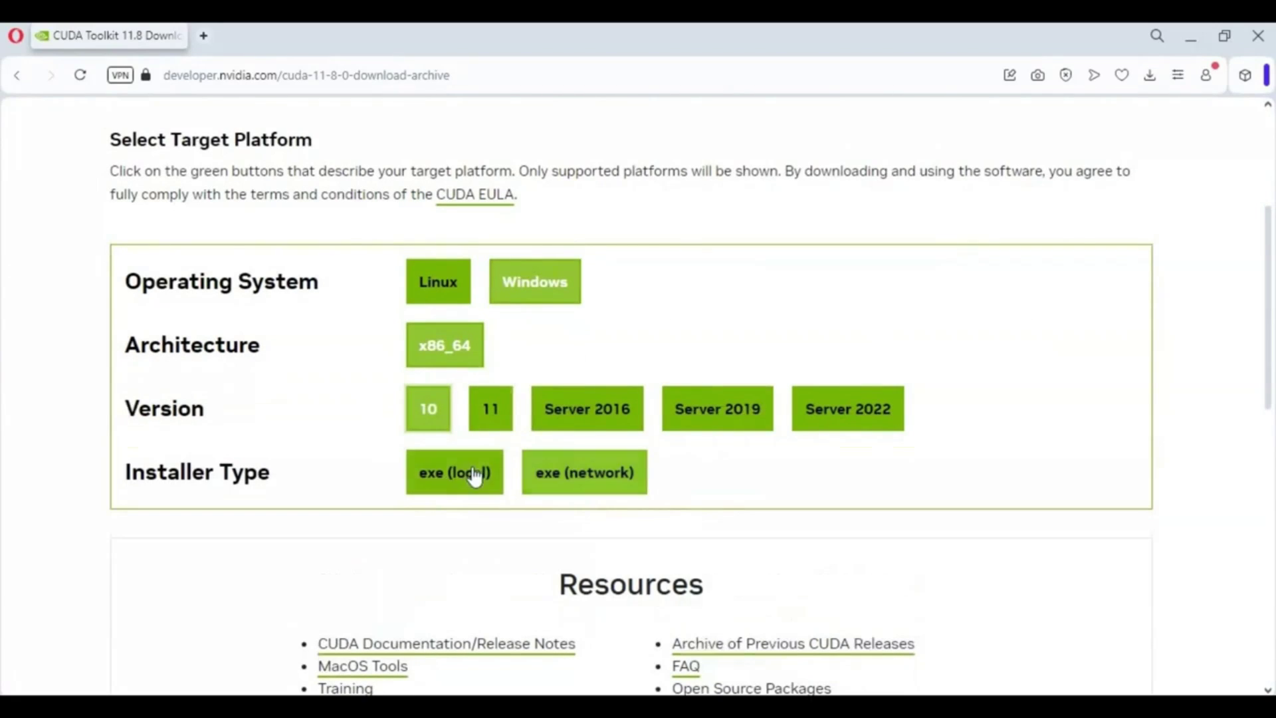
{"action": "left_click", "coordinate": [457, 474]}
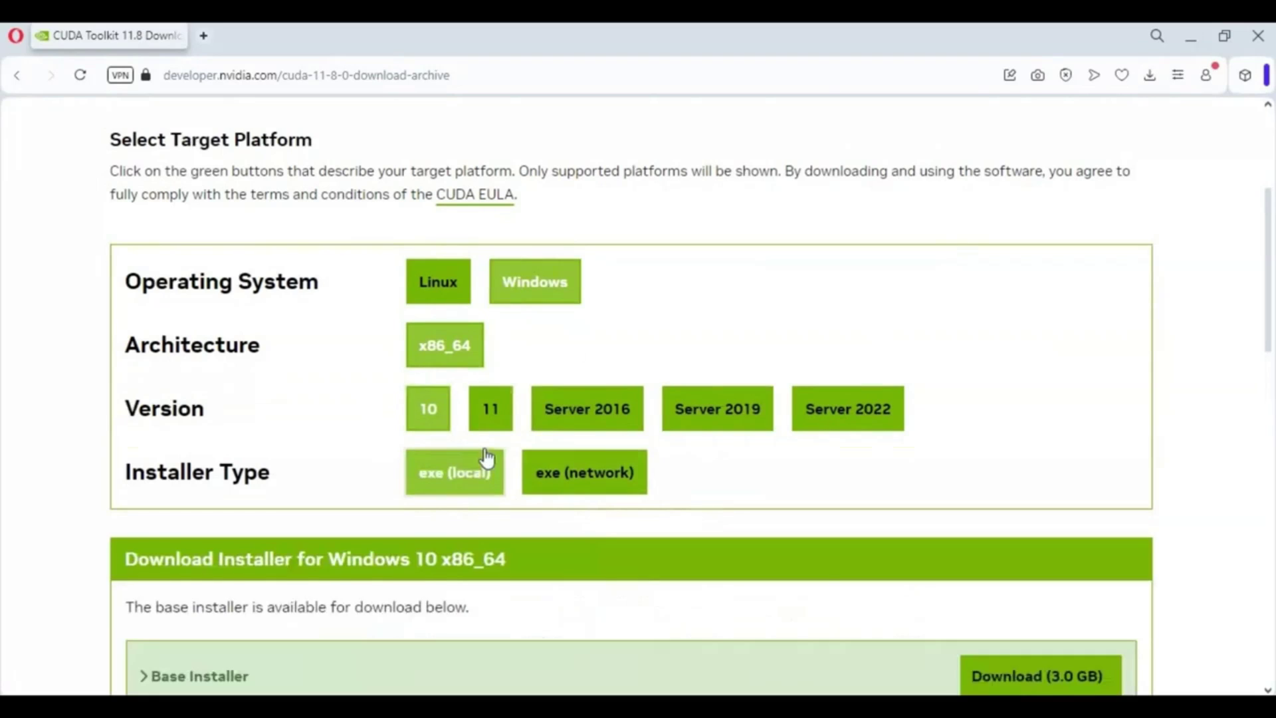
{"action": "scroll", "coordinate": [505, 465], "scroll_direction": "down", "scroll_amount": 4}
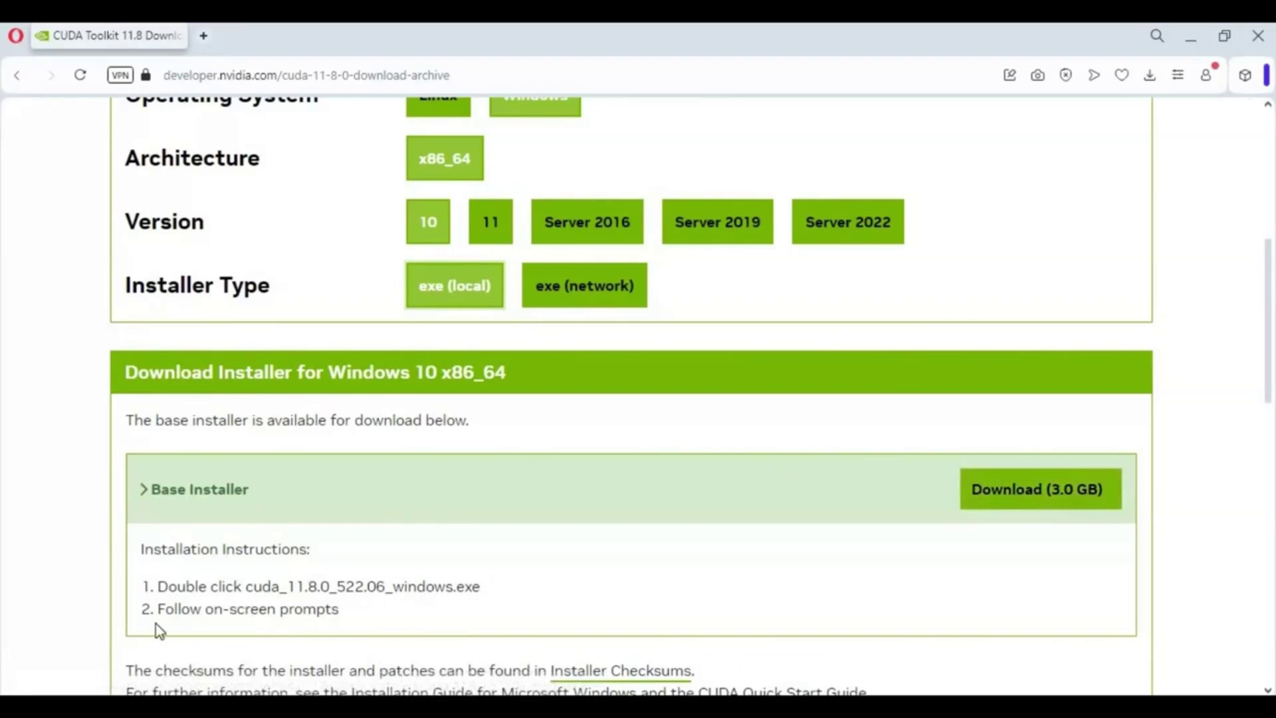
Step: Open Command Prompt and run nvcc --version, confirming CUDA release 11.8 (V11.8.89)
{"action": "key", "text": "super"}
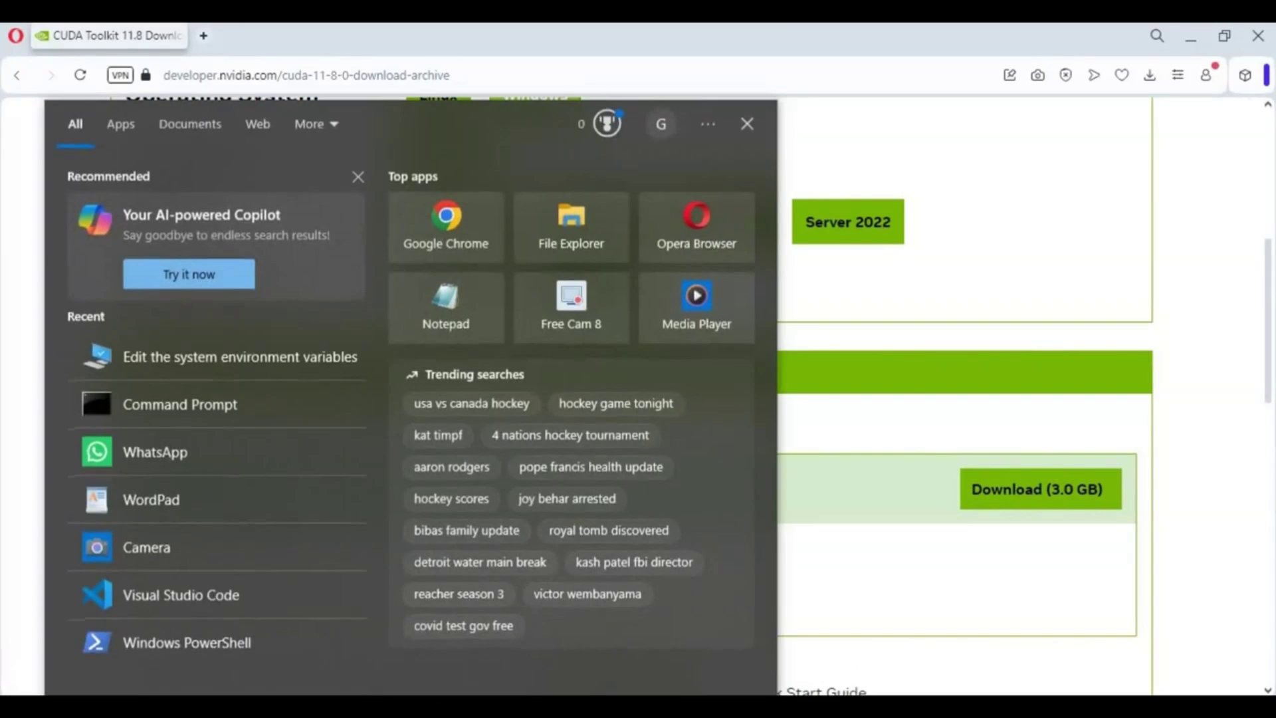
{"action": "type", "text": "com"}
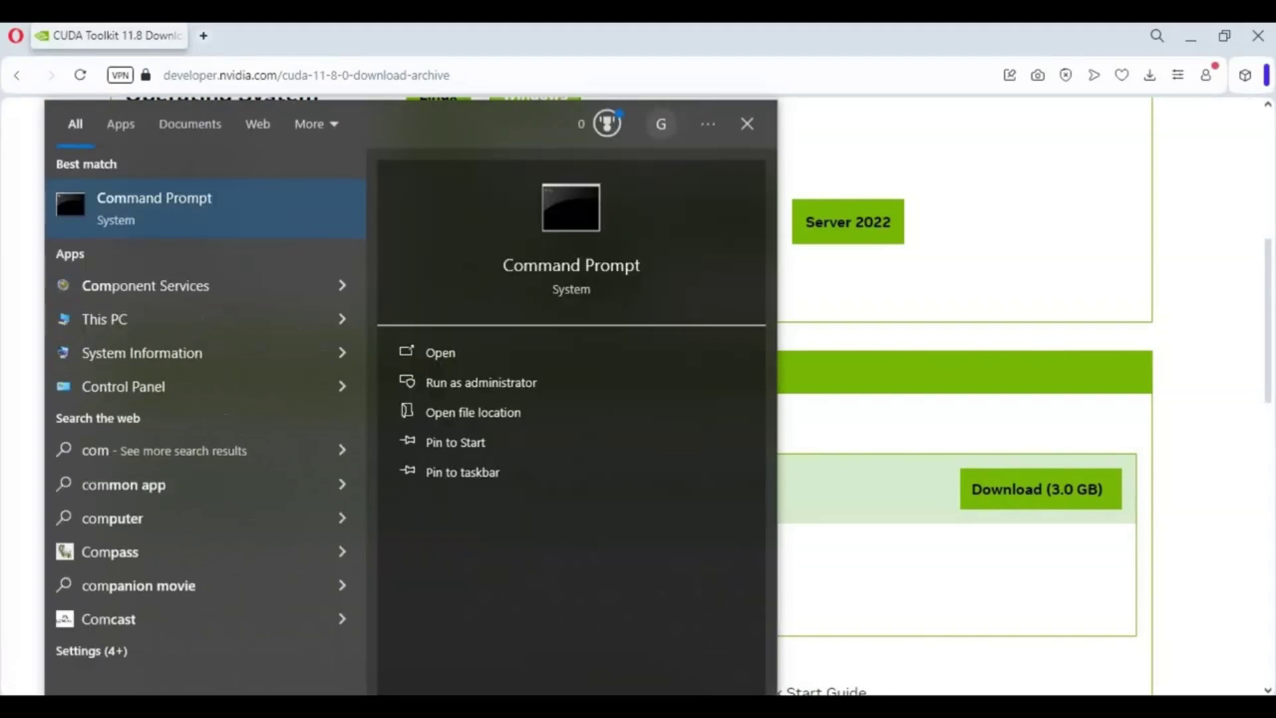
{"action": "left_click", "coordinate": [153, 226]}
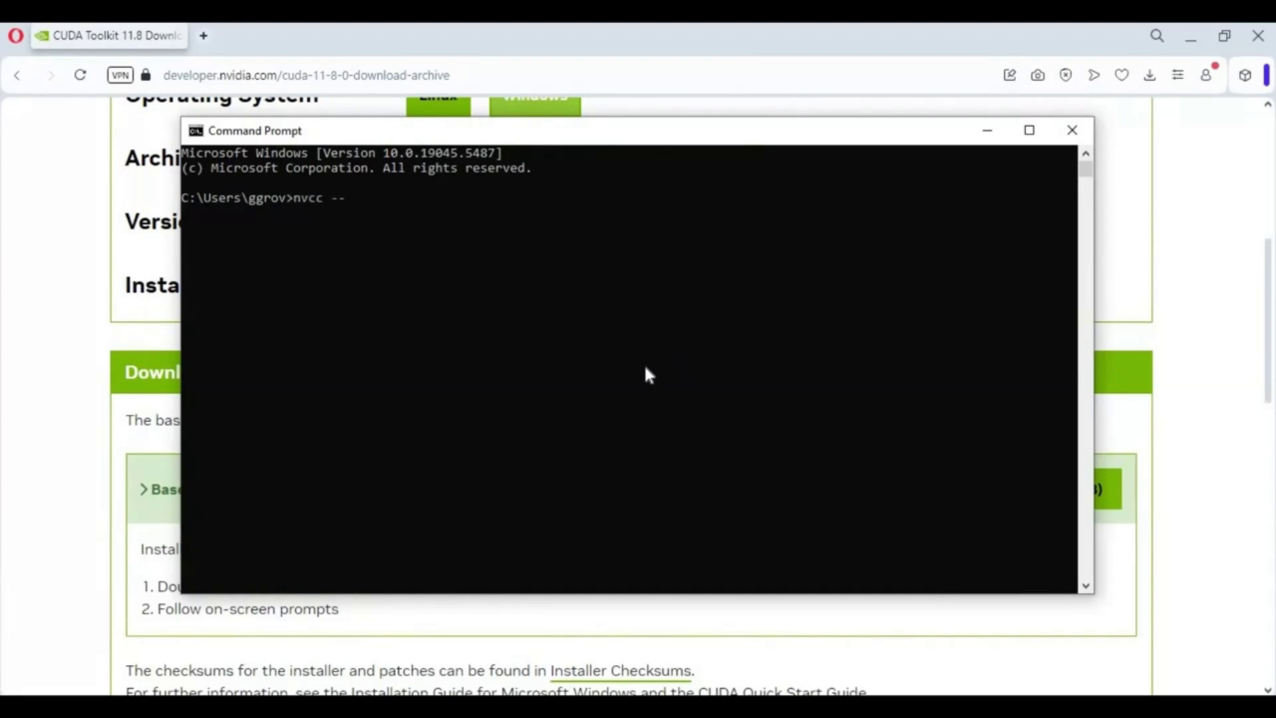
{"action": "type", "text": "nvcc --version"}
{"action": "key", "text": "Return"}
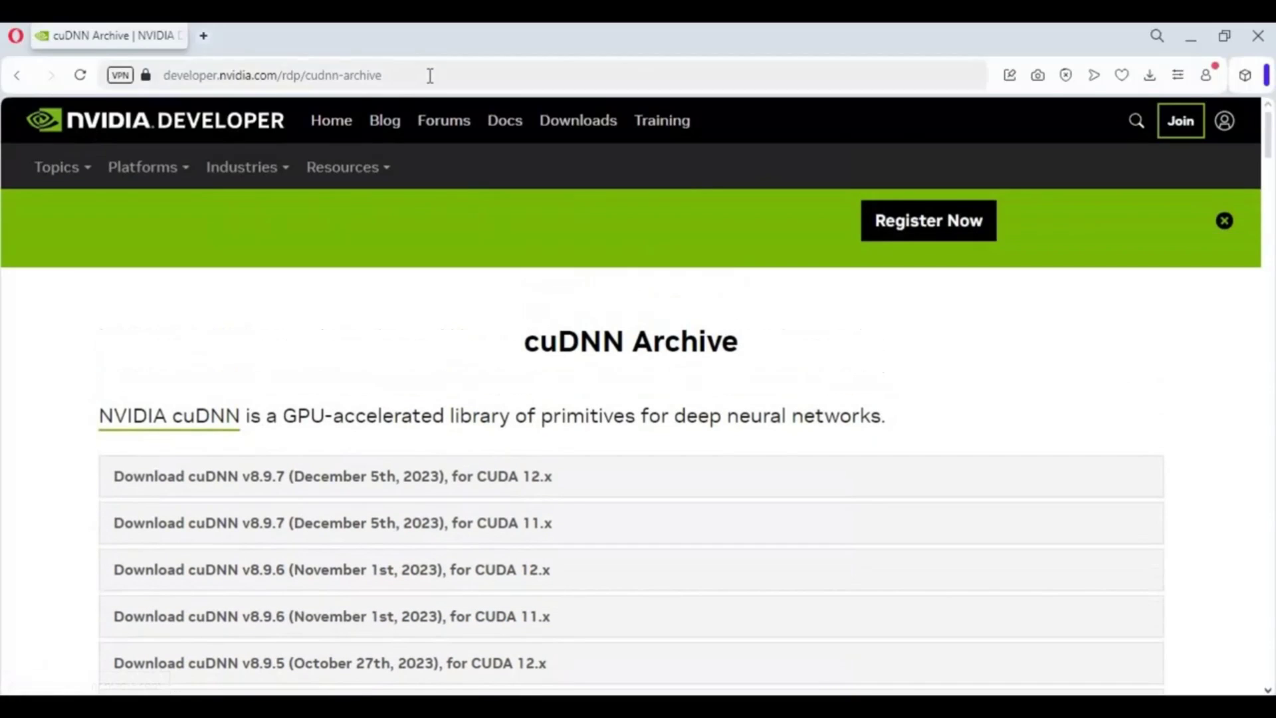
Step: Expand cuDNN v8.9.7 for CUDA 11.x and choose the Local Installer for Windows (Zip)
{"action": "left_click", "coordinate": [338, 76]}
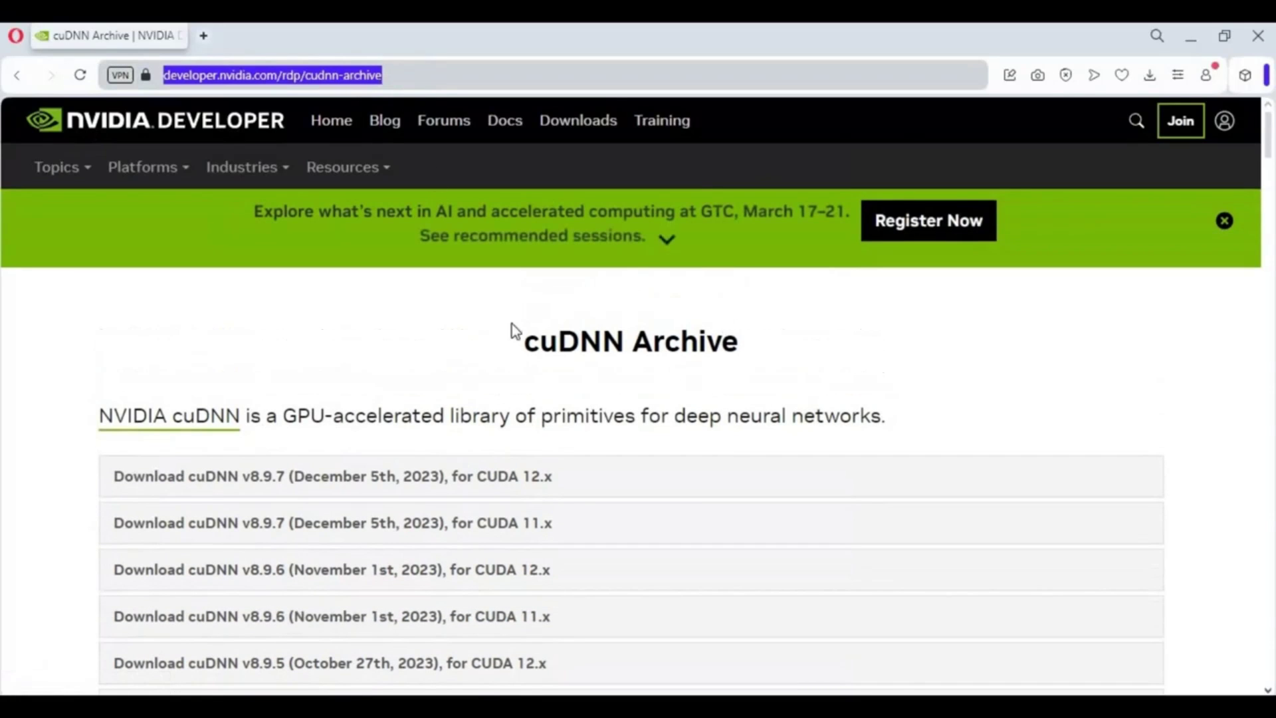
{"action": "scroll", "coordinate": [648, 350], "scroll_direction": "down", "scroll_amount": 1}
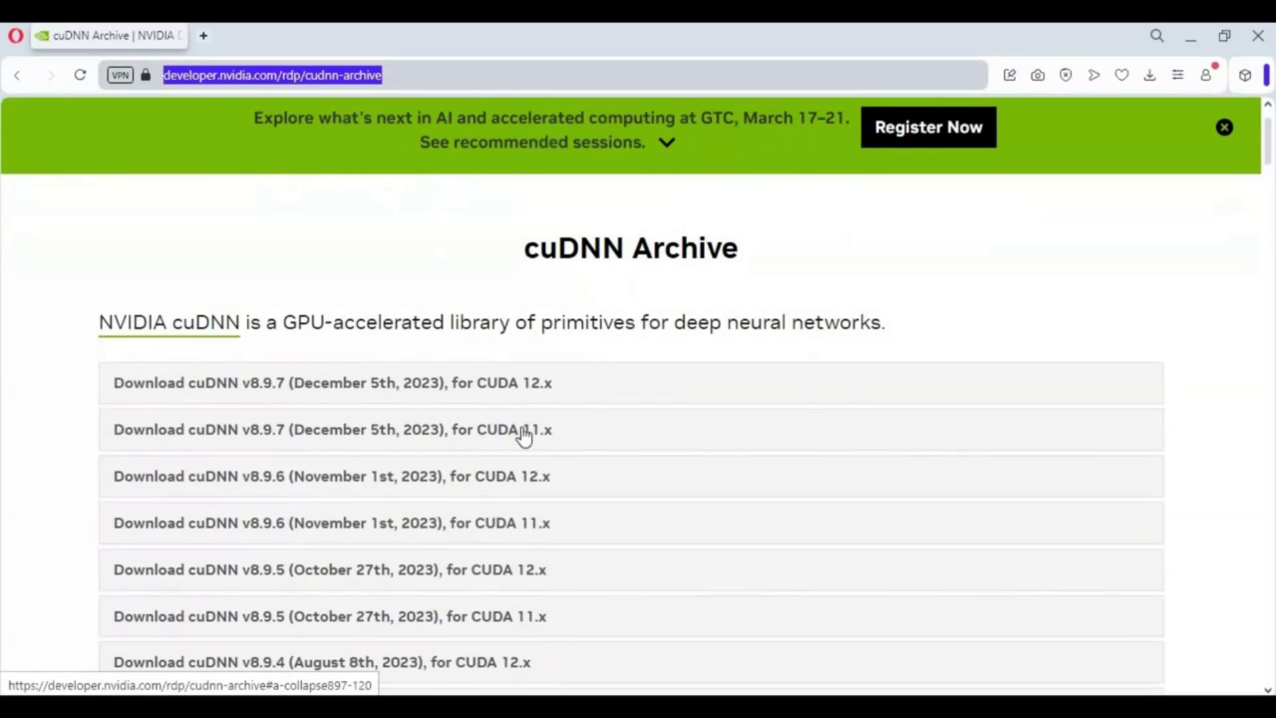
{"action": "left_click", "coordinate": [525, 438]}
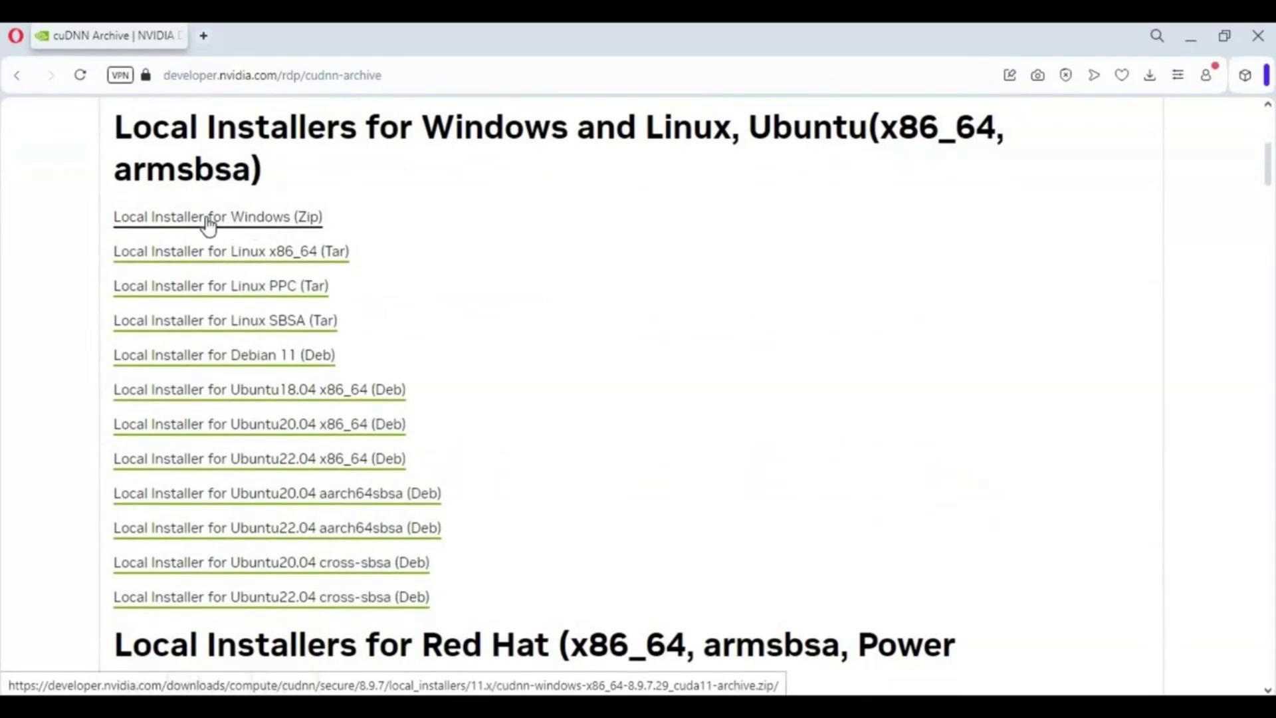
{"action": "left_click", "coordinate": [270, 225]}
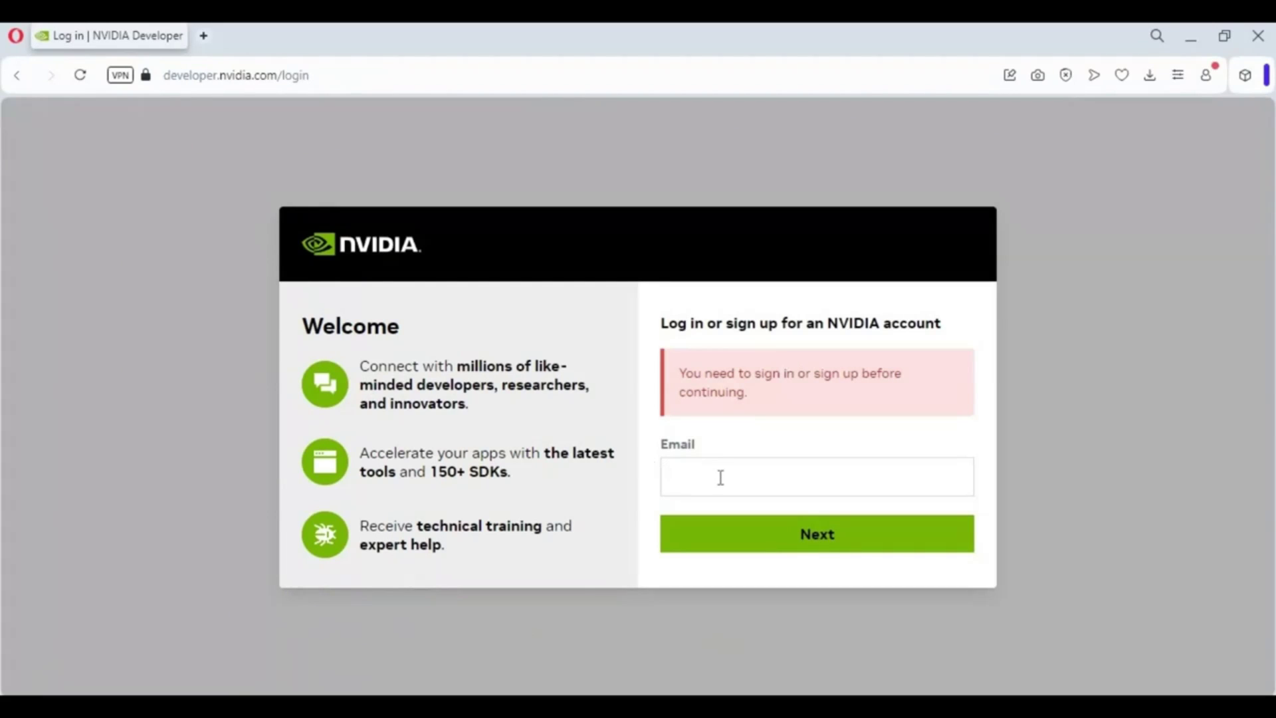
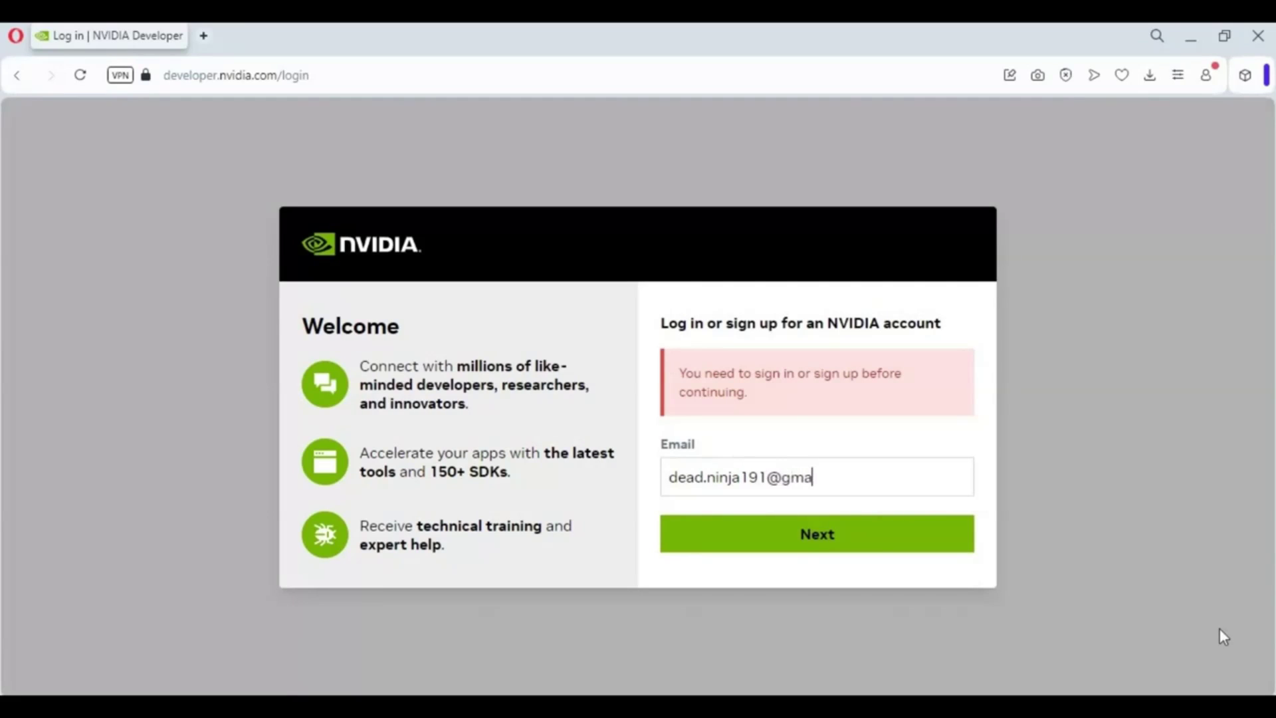
Step: Sign in to NVIDIA Developer with the account e-mail to reach the profile form
{"action": "left_click", "coordinate": [869, 534]}
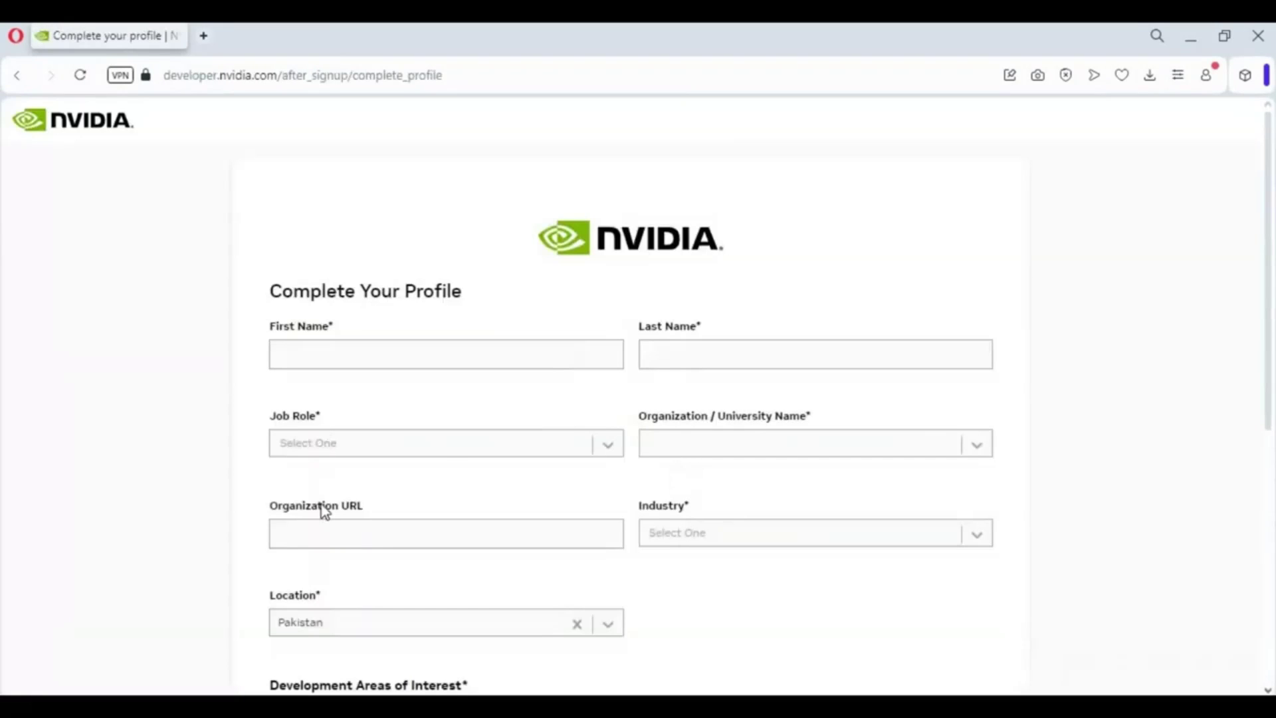
{"action": "scroll", "coordinate": [446, 464], "scroll_direction": "down", "scroll_amount": 4}
Step: Enter placeholder first and last names and choose Consulting as the job role
{"action": "scroll", "coordinate": [436, 456], "scroll_direction": "up", "scroll_amount": 4}
{"action": "left_click", "coordinate": [347, 355]}
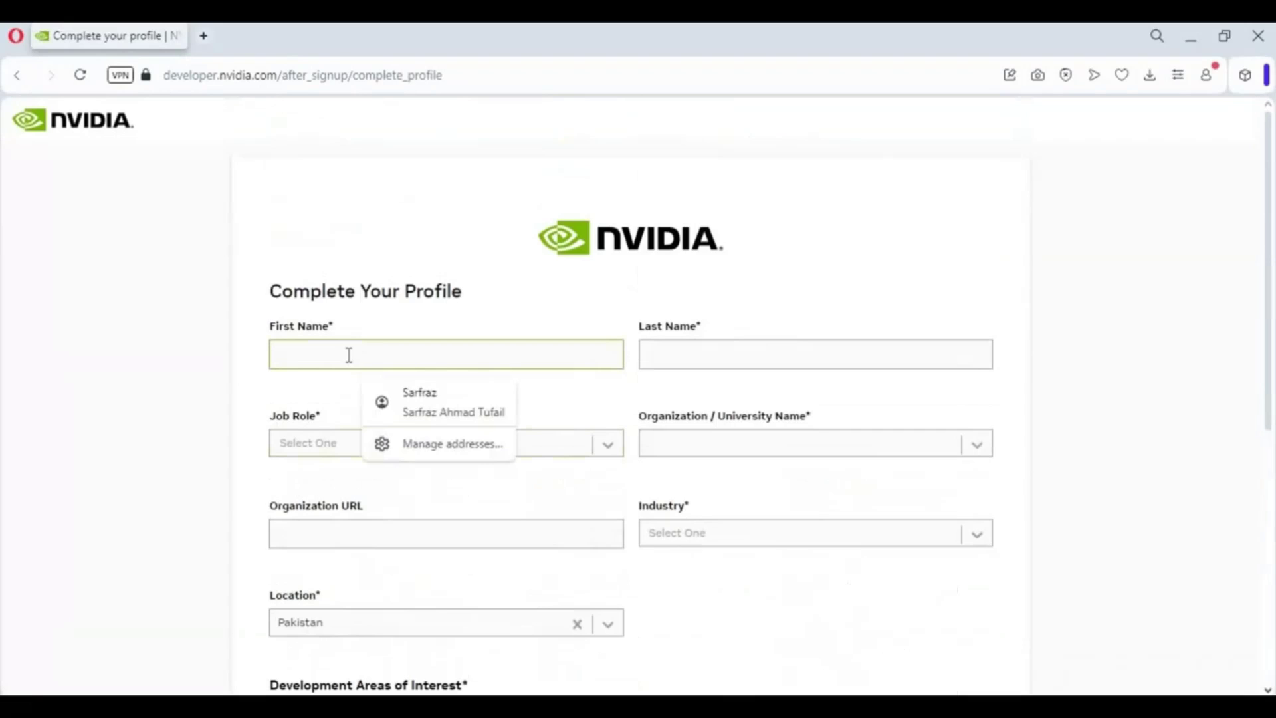
{"action": "type", "text": "a"}
{"action": "left_click", "coordinate": [668, 356]}
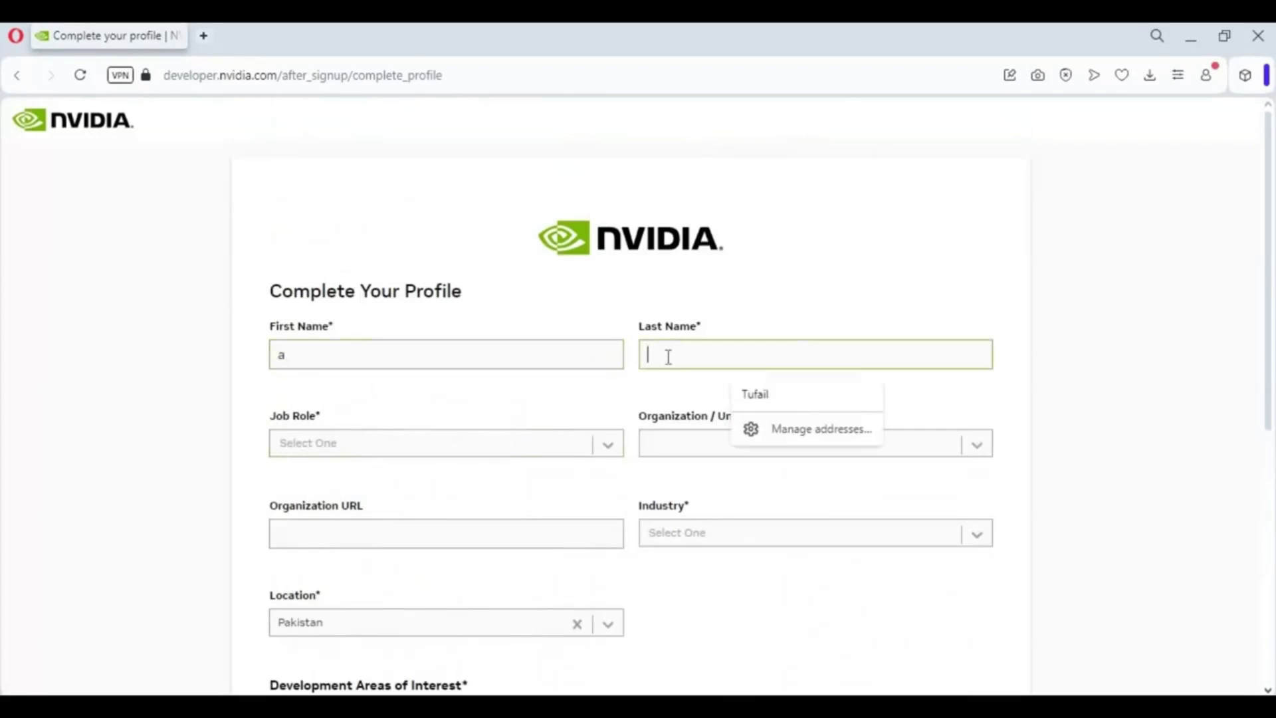
{"action": "type", "text": "b"}
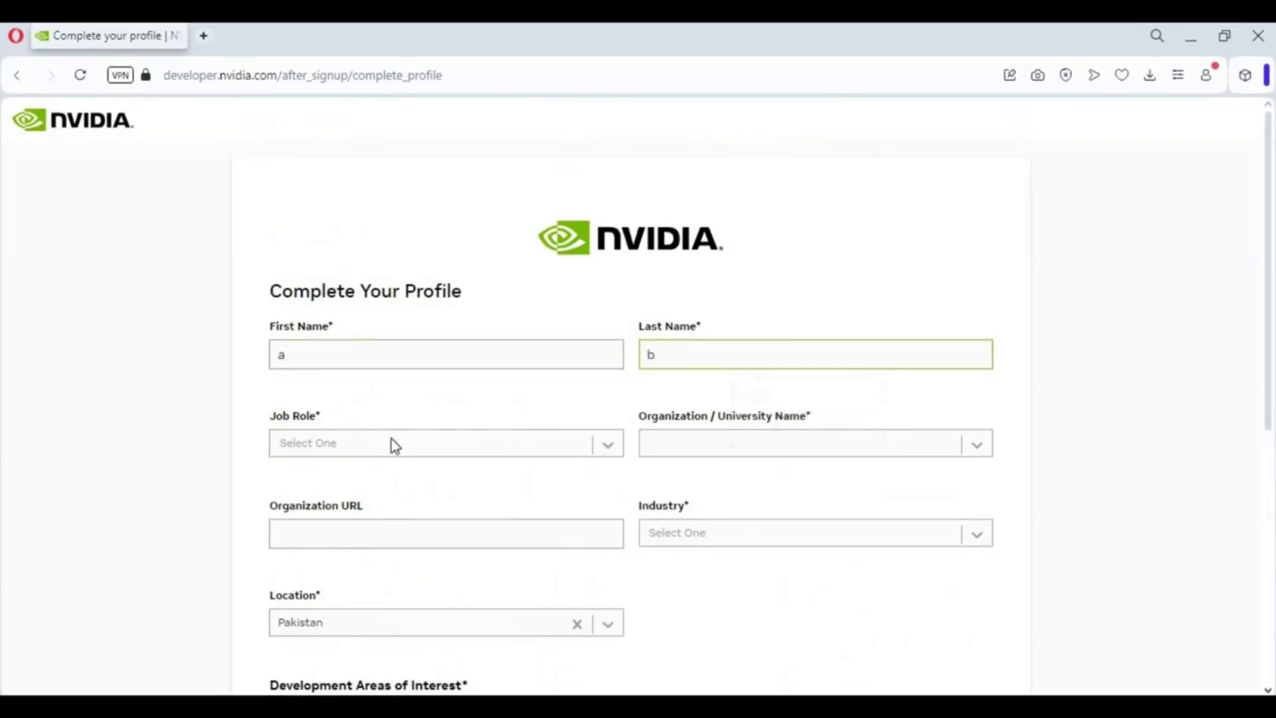
{"action": "left_click", "coordinate": [390, 440]}
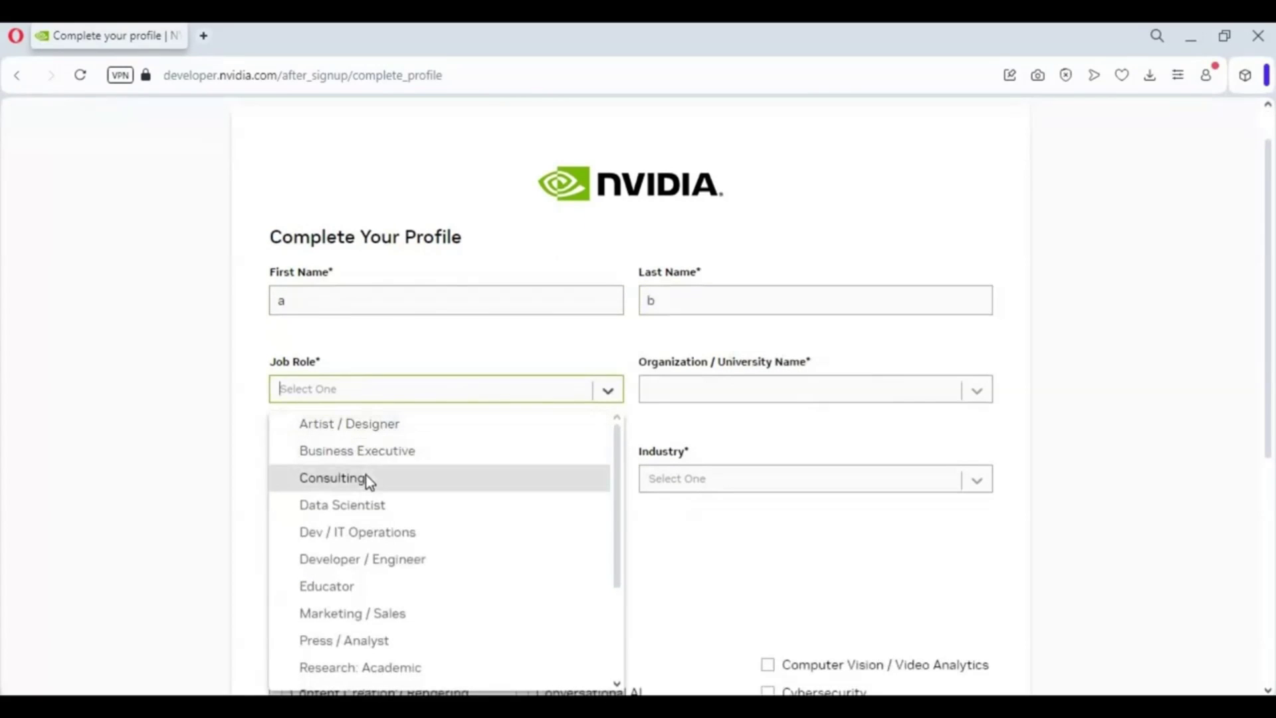
{"action": "key", "text": "Return"}
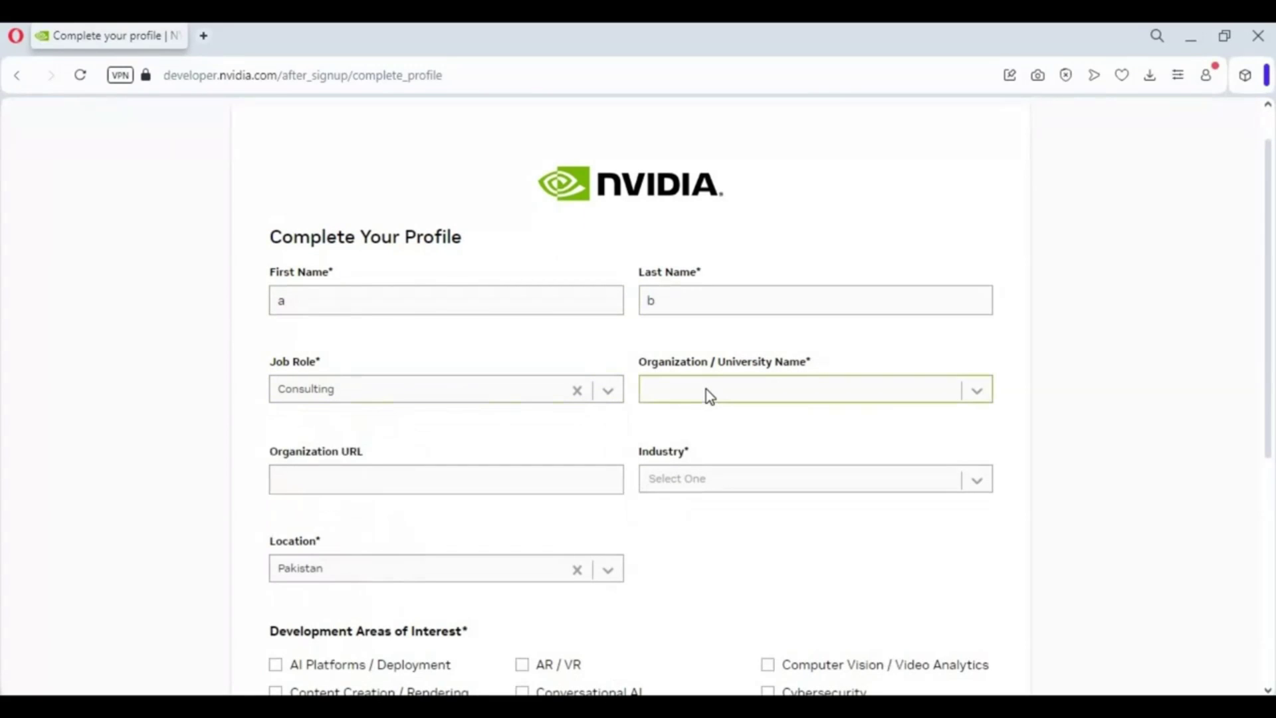
Step: Pick United Airlines Holdings, Agriculture industry and Other interest, then submit the profile
{"action": "type", "text": "un"}
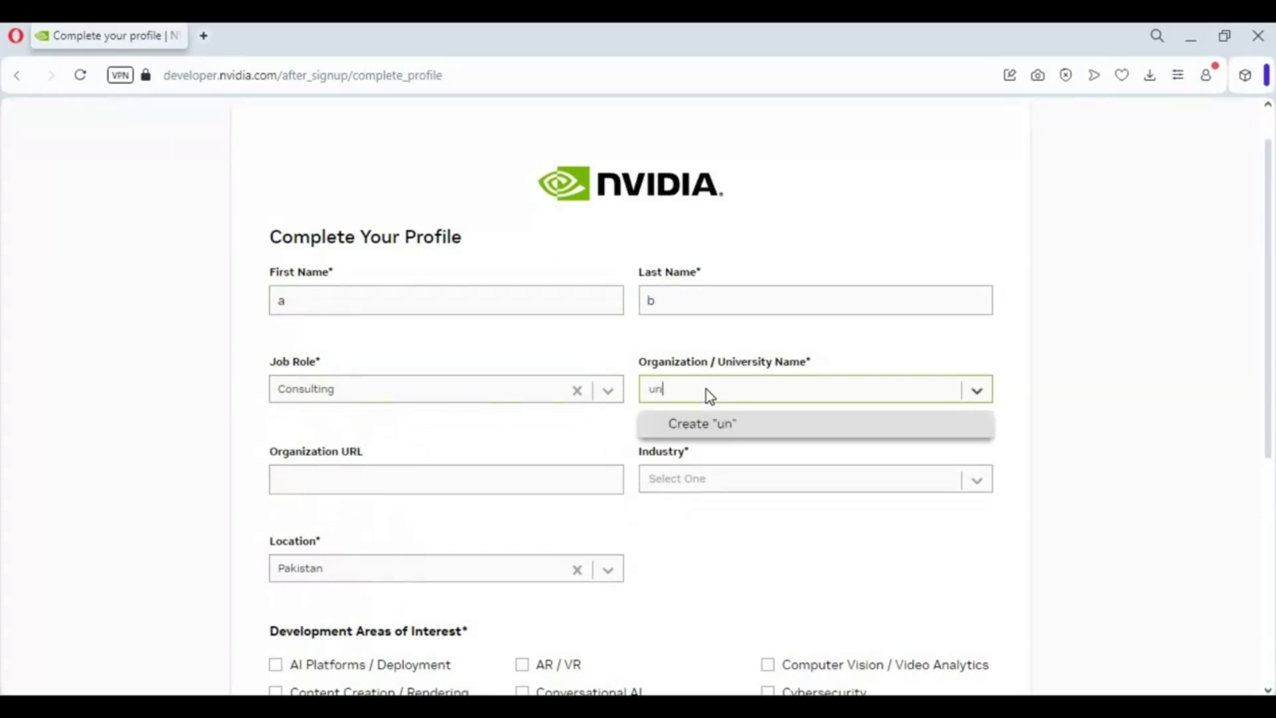
{"action": "type", "text": "i"}
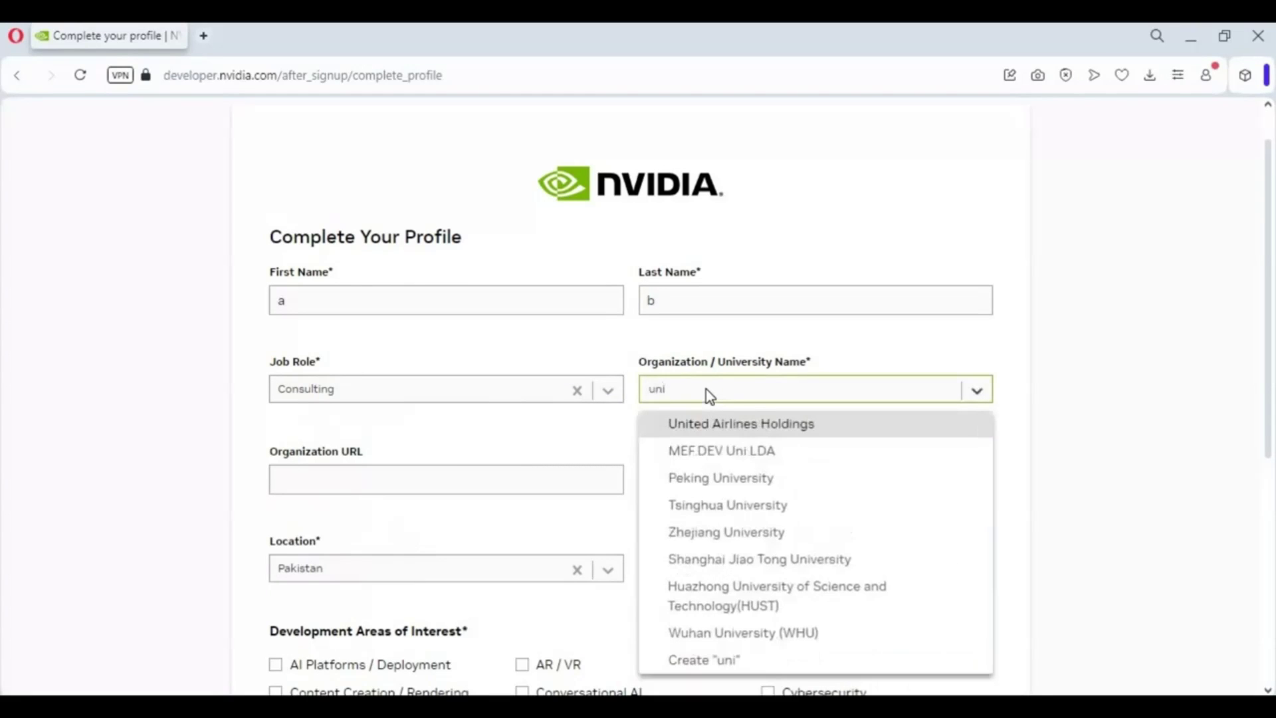
{"action": "left_click", "coordinate": [706, 428]}
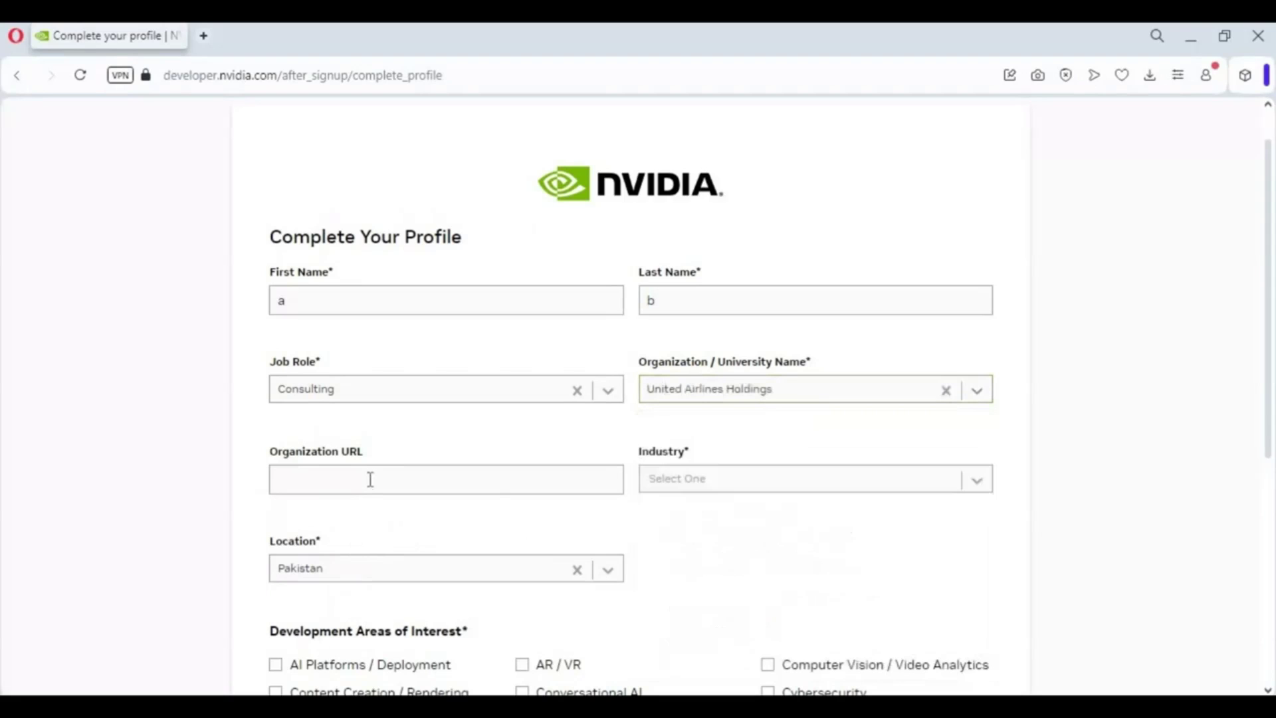
{"action": "left_click", "coordinate": [695, 484]}
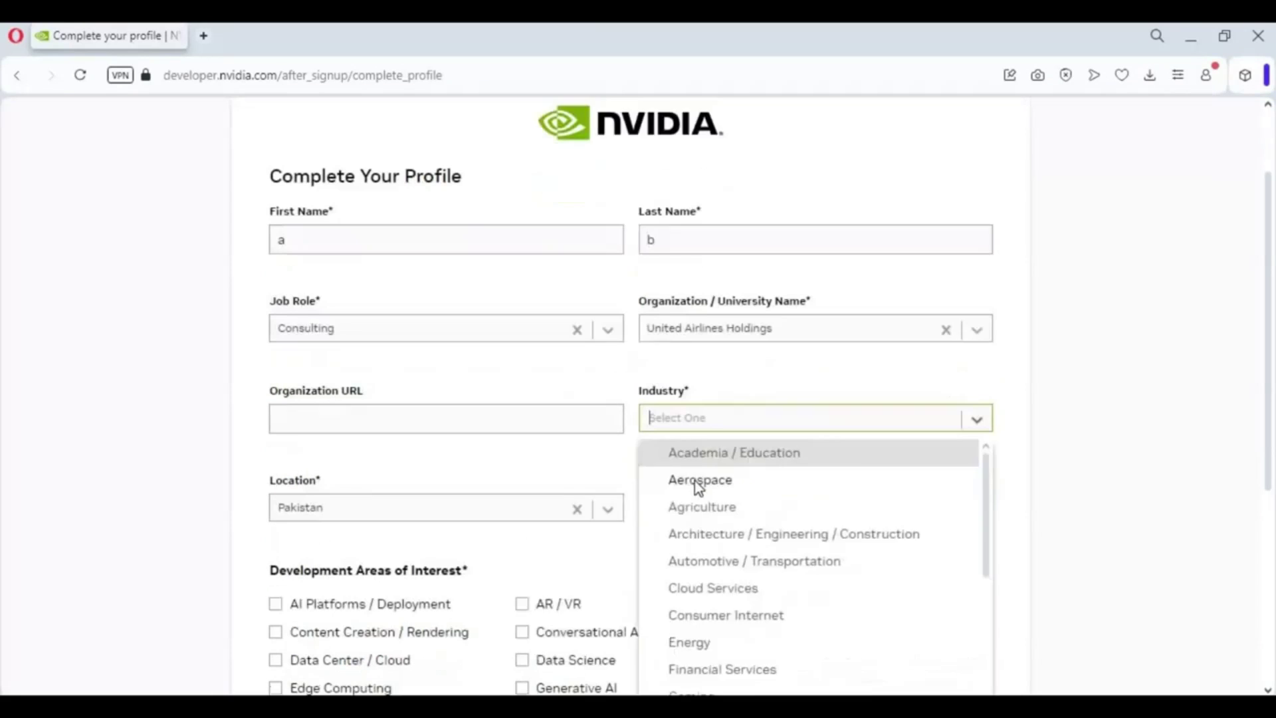
{"action": "left_click", "coordinate": [706, 478]}
{"action": "scroll", "coordinate": [401, 564], "scroll_direction": "down", "scroll_amount": 3}
{"action": "left_click", "coordinate": [524, 531]}
{"action": "left_click", "coordinate": [972, 677]}
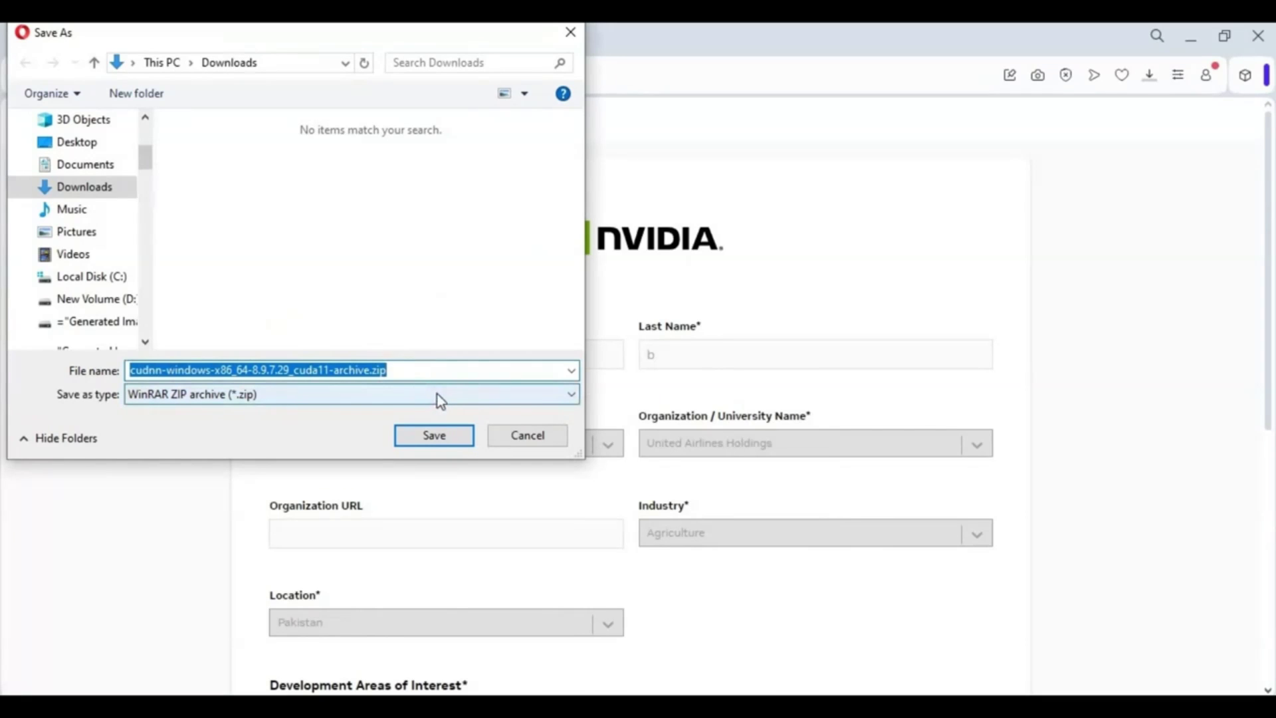
Step: Cancel the cuDNN zip Save As prompt without saving and bring up File Explorer
{"action": "left_click", "coordinate": [540, 436]}
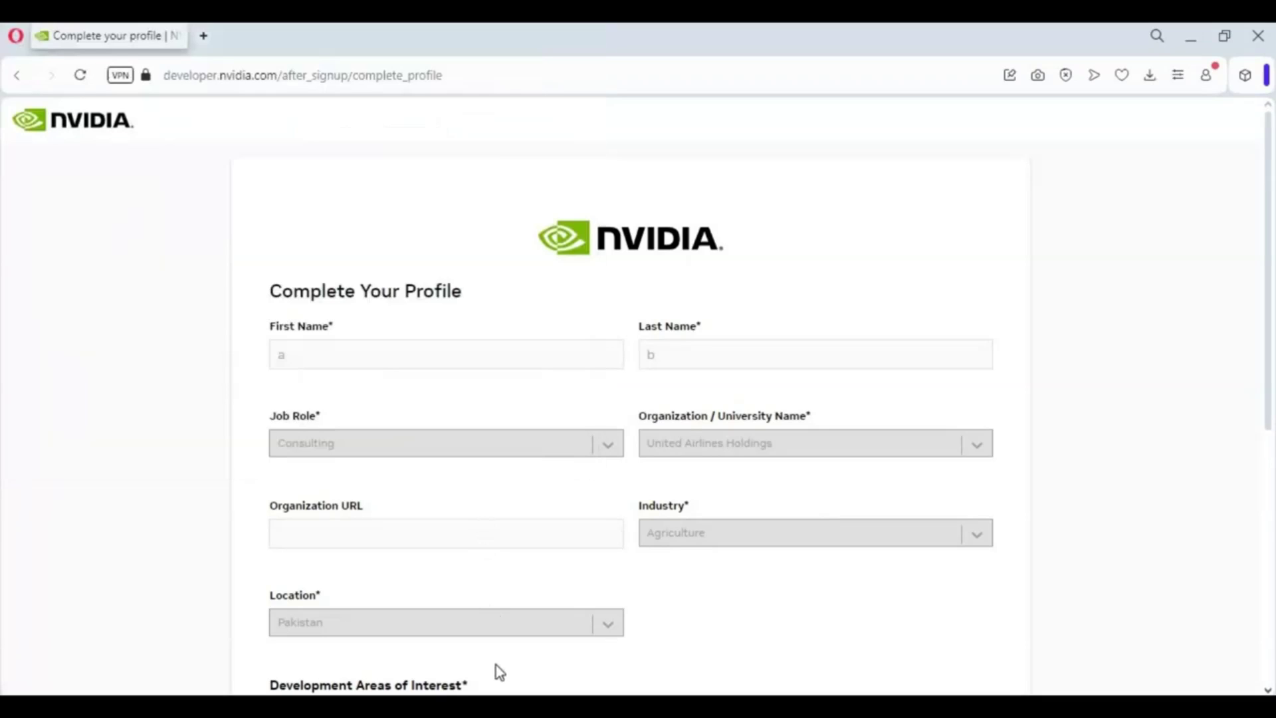
{"action": "key", "text": "super+e"}
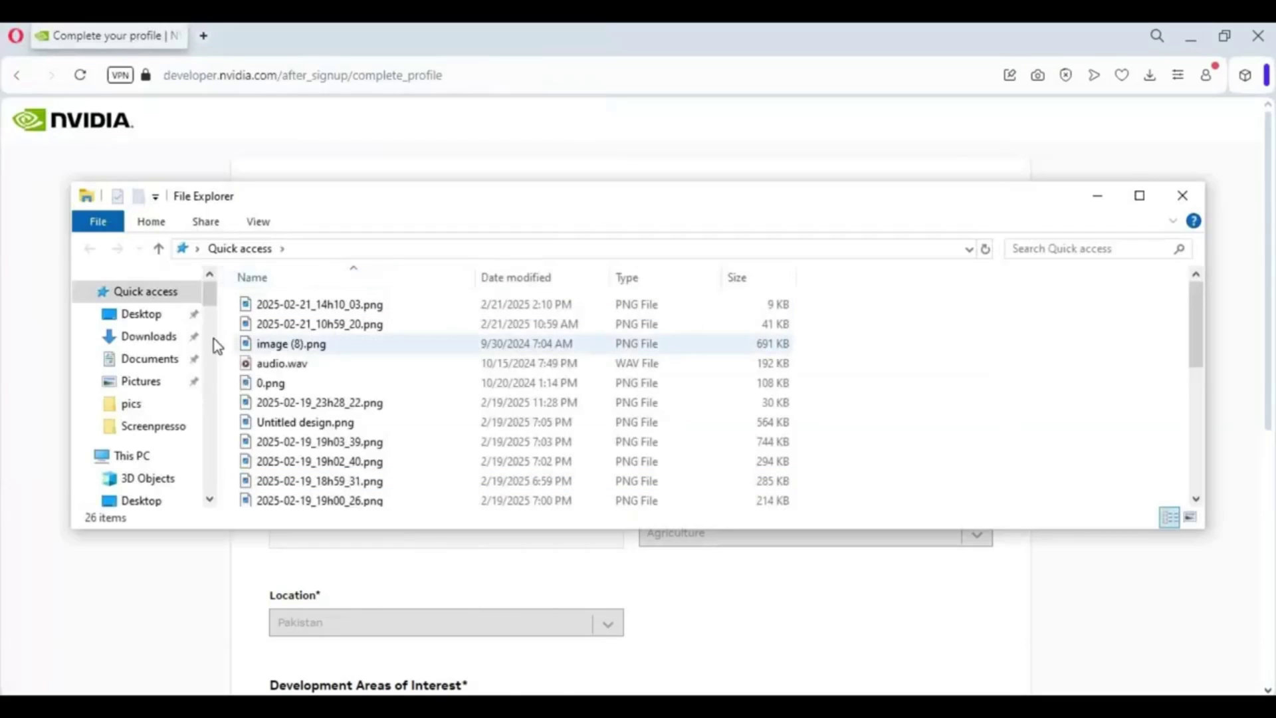
Step: Copy the path F:\cudnn-windows-x86_64-8.9.7.29_cuda12-archive\bin from File Explorer
{"action": "double_click", "coordinate": [568, 201]}
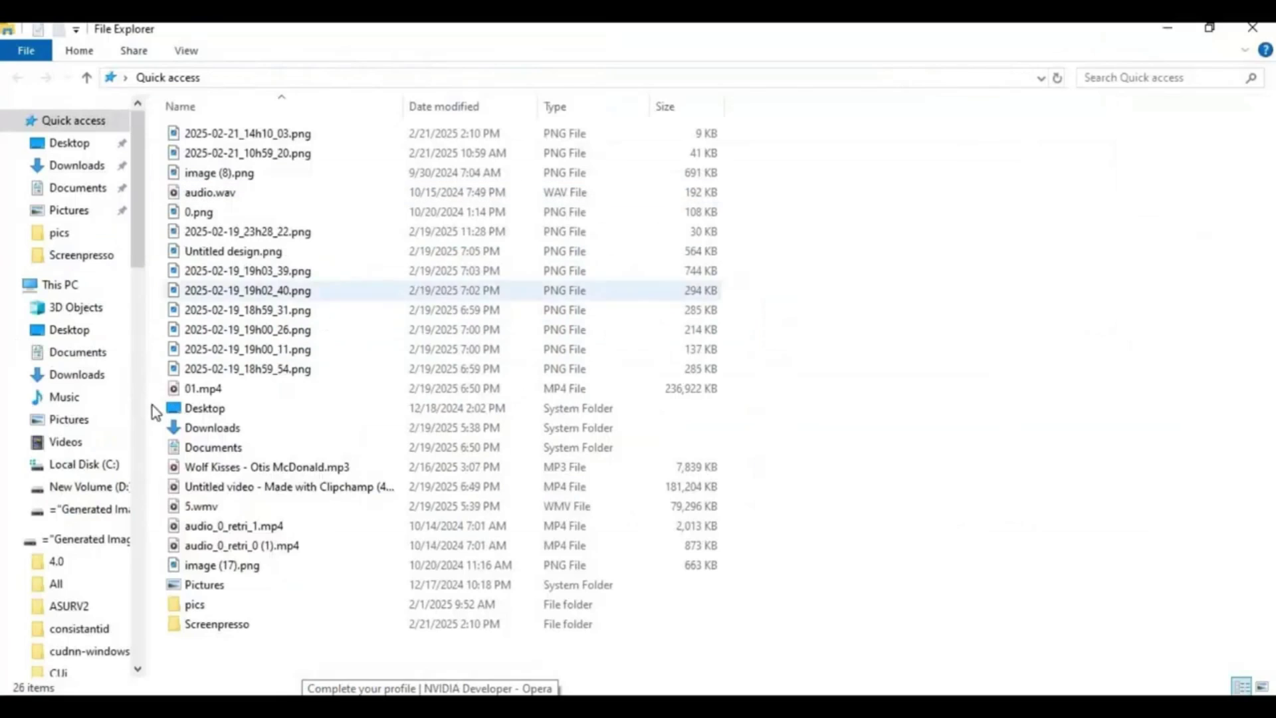
{"action": "left_click", "coordinate": [99, 509]}
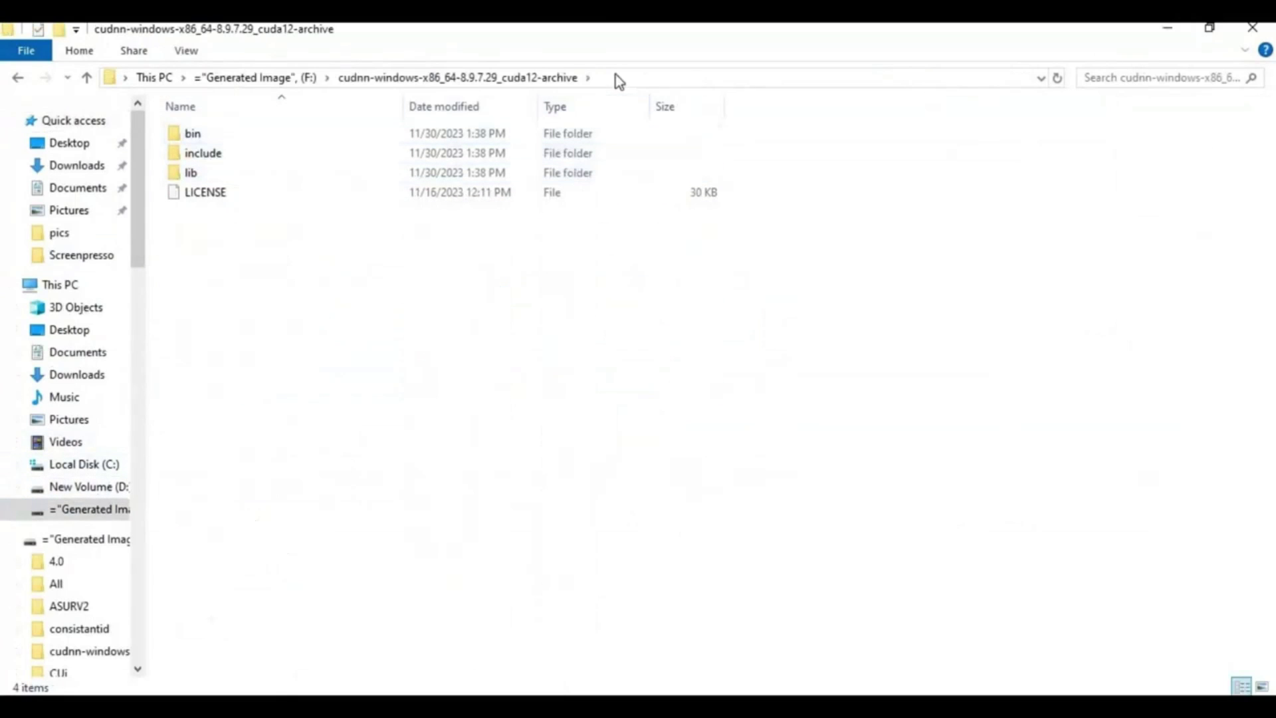
{"action": "double_click", "coordinate": [177, 138]}
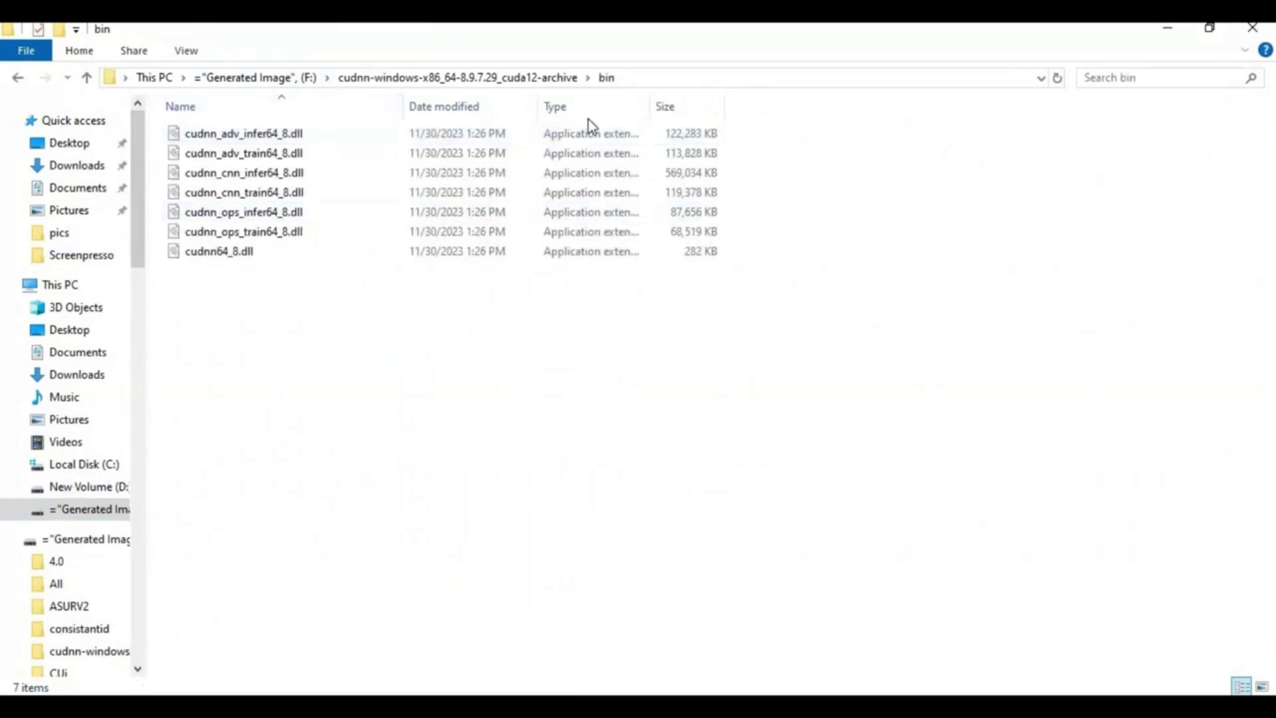
{"action": "left_click", "coordinate": [651, 78]}
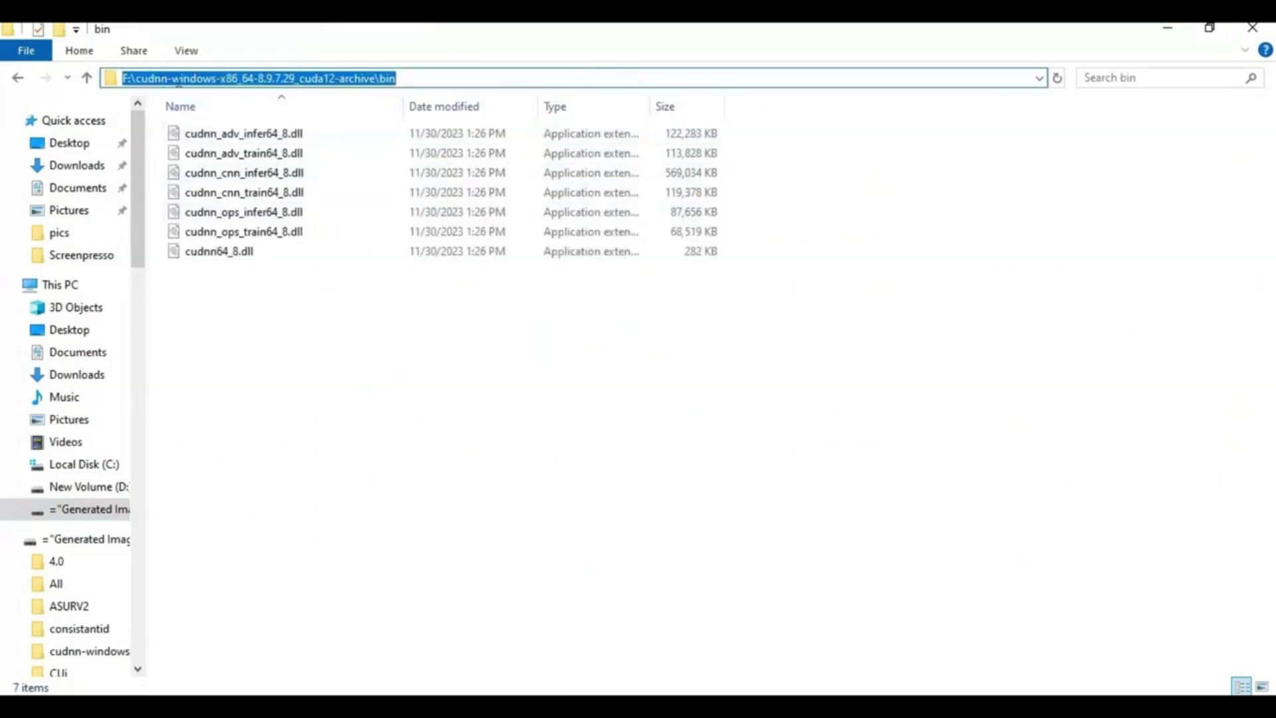
{"action": "right_click", "coordinate": [344, 79]}
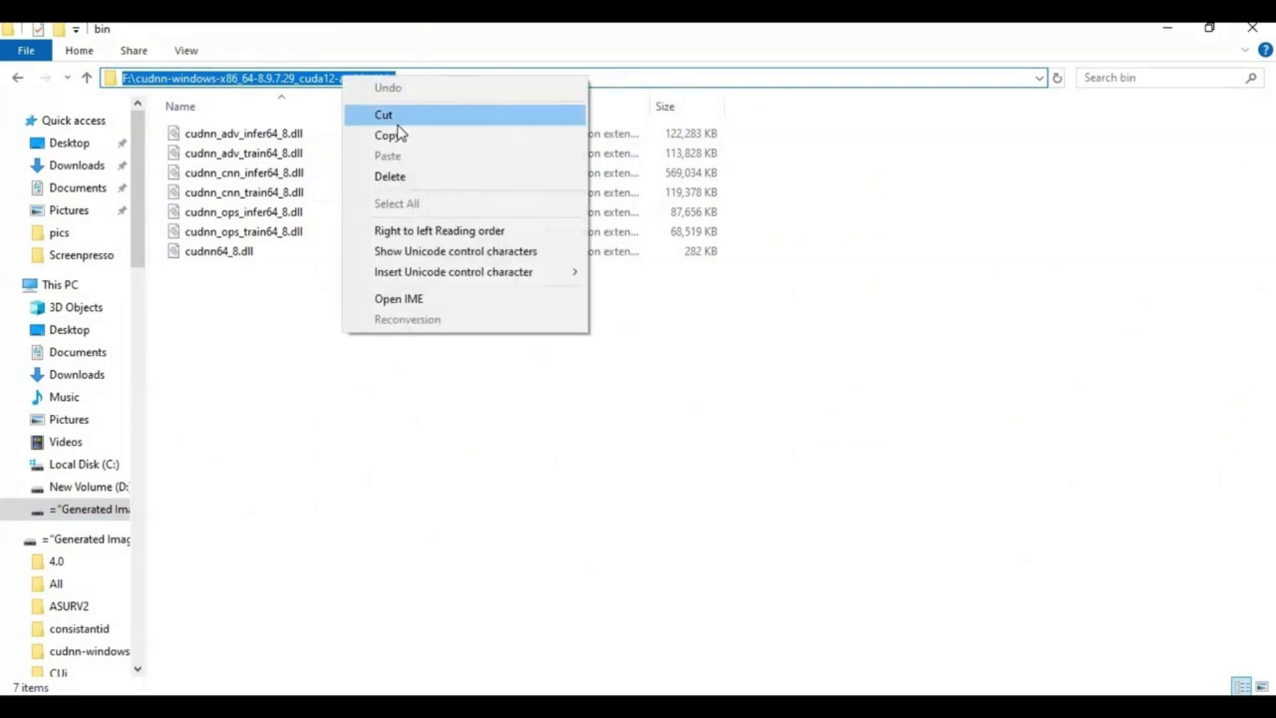
{"action": "left_click", "coordinate": [392, 135]}
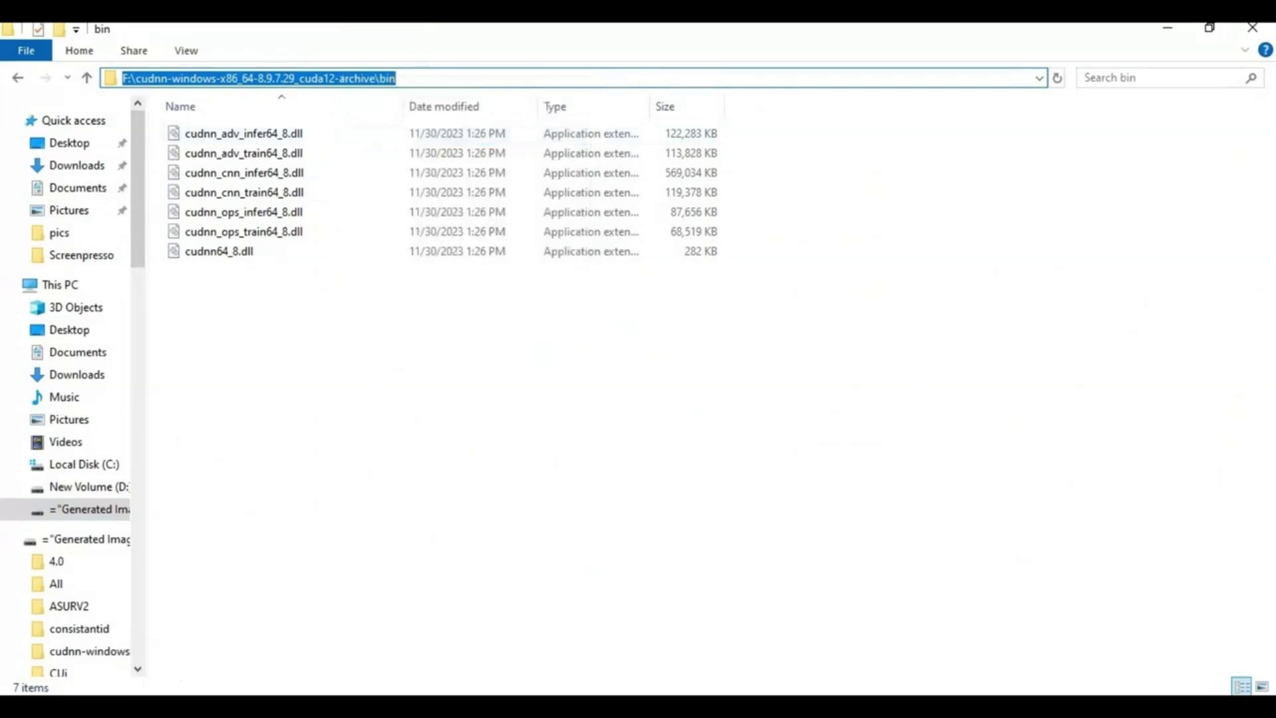
Step: Add the copied cuDNN bin path as a new entry in the user Path variable
{"action": "key", "text": "super"}
{"action": "type", "text": "e"}
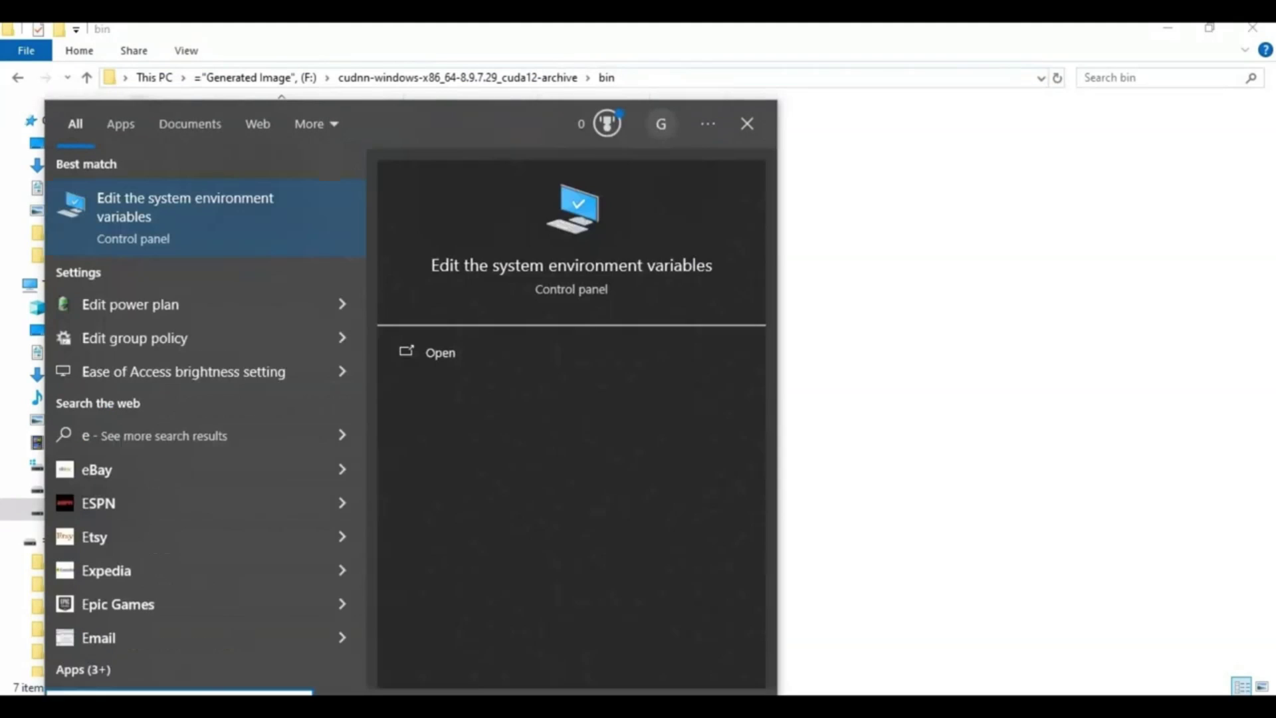
{"action": "type", "text": "nv"}
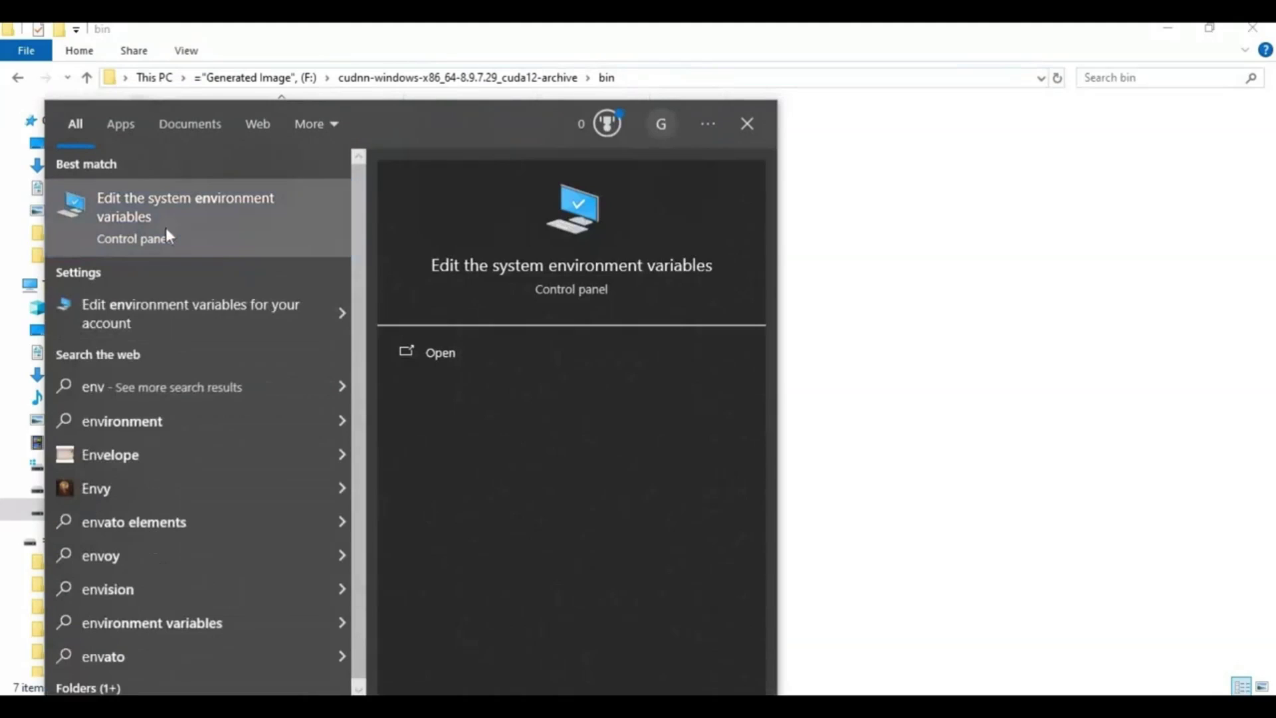
{"action": "left_click", "coordinate": [169, 234]}
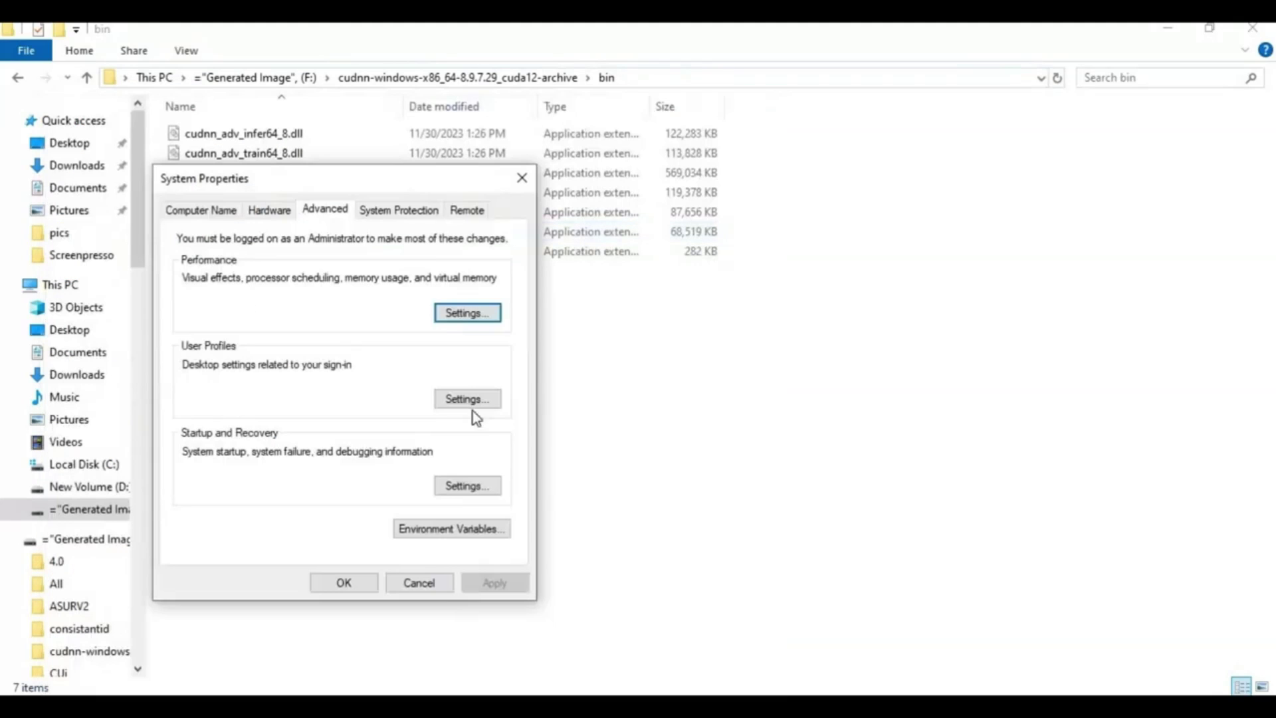
{"action": "left_click", "coordinate": [464, 535]}
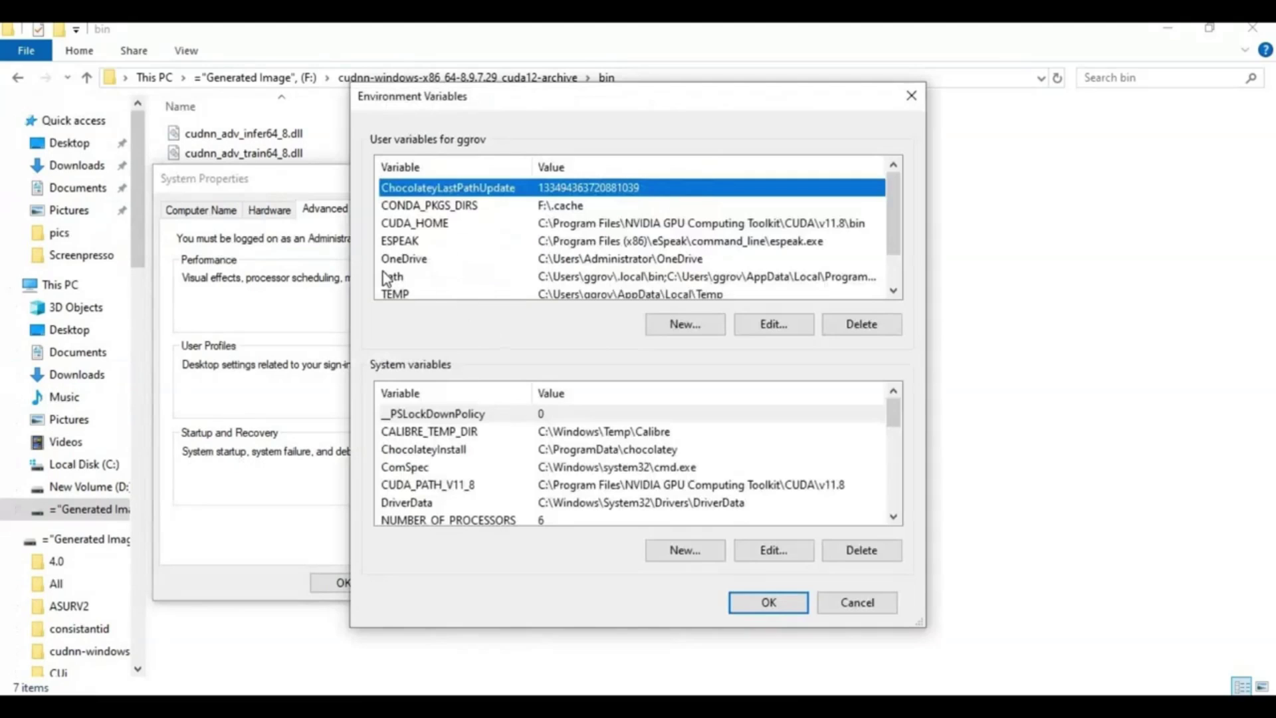
{"action": "double_click", "coordinate": [574, 276]}
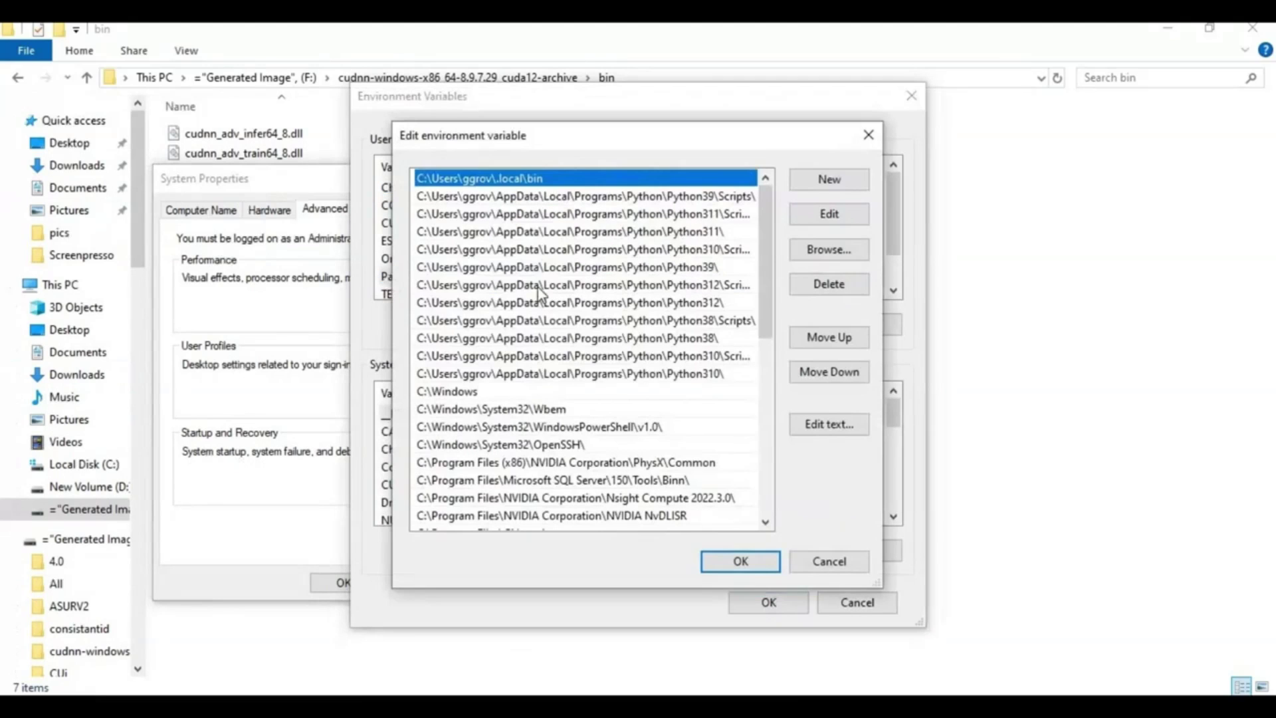
{"action": "left_click", "coordinate": [811, 181]}
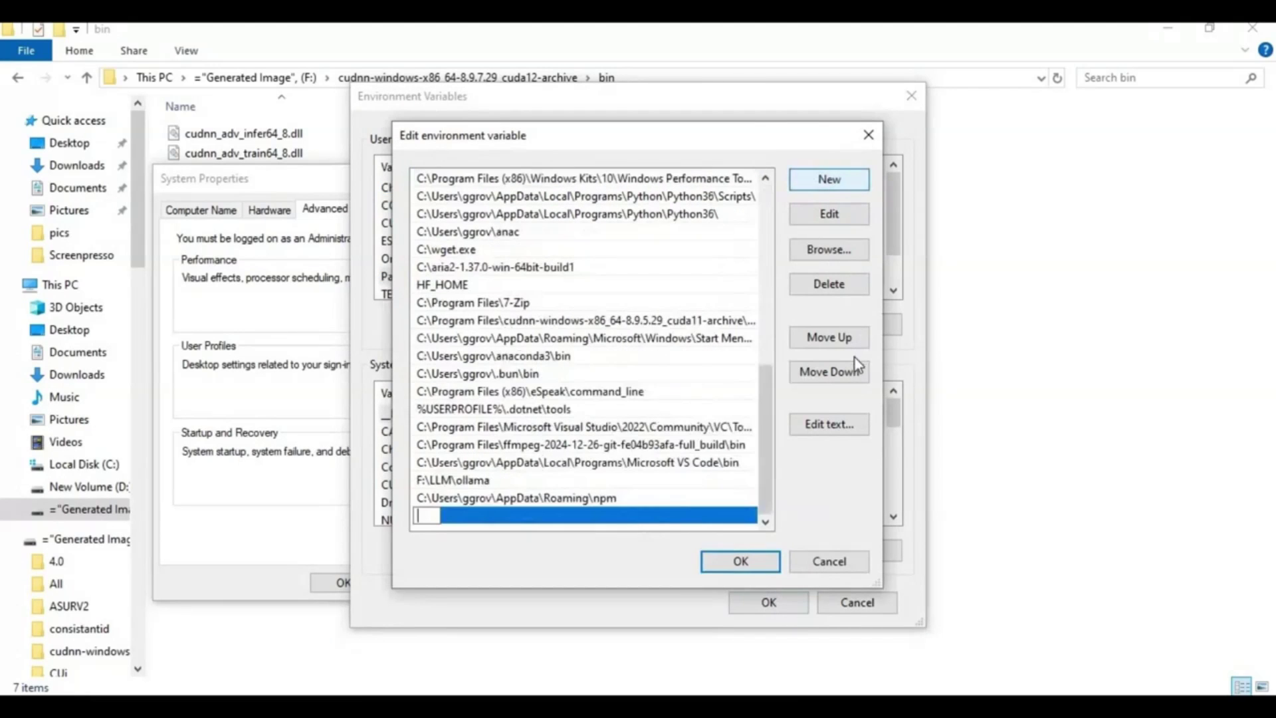
{"action": "key", "text": "ctrl+v"}
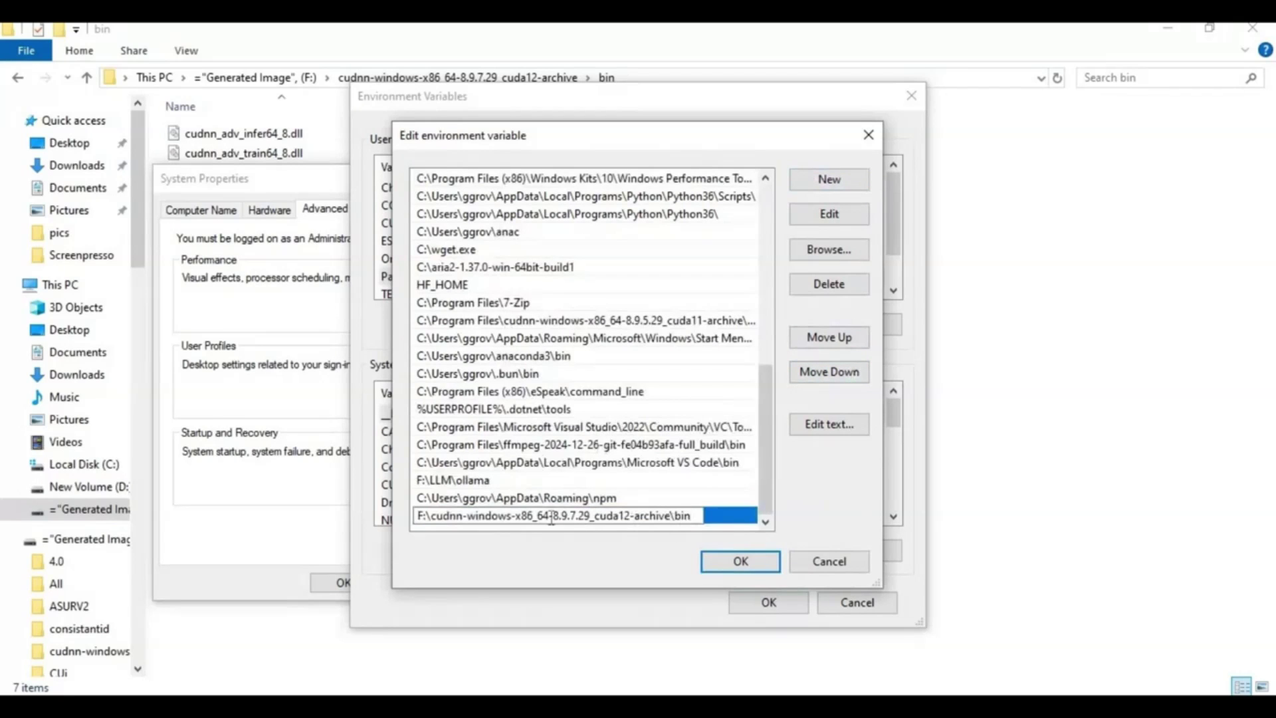
{"action": "left_click", "coordinate": [756, 573]}
{"action": "left_click", "coordinate": [764, 603]}
{"action": "left_click", "coordinate": [344, 583]}
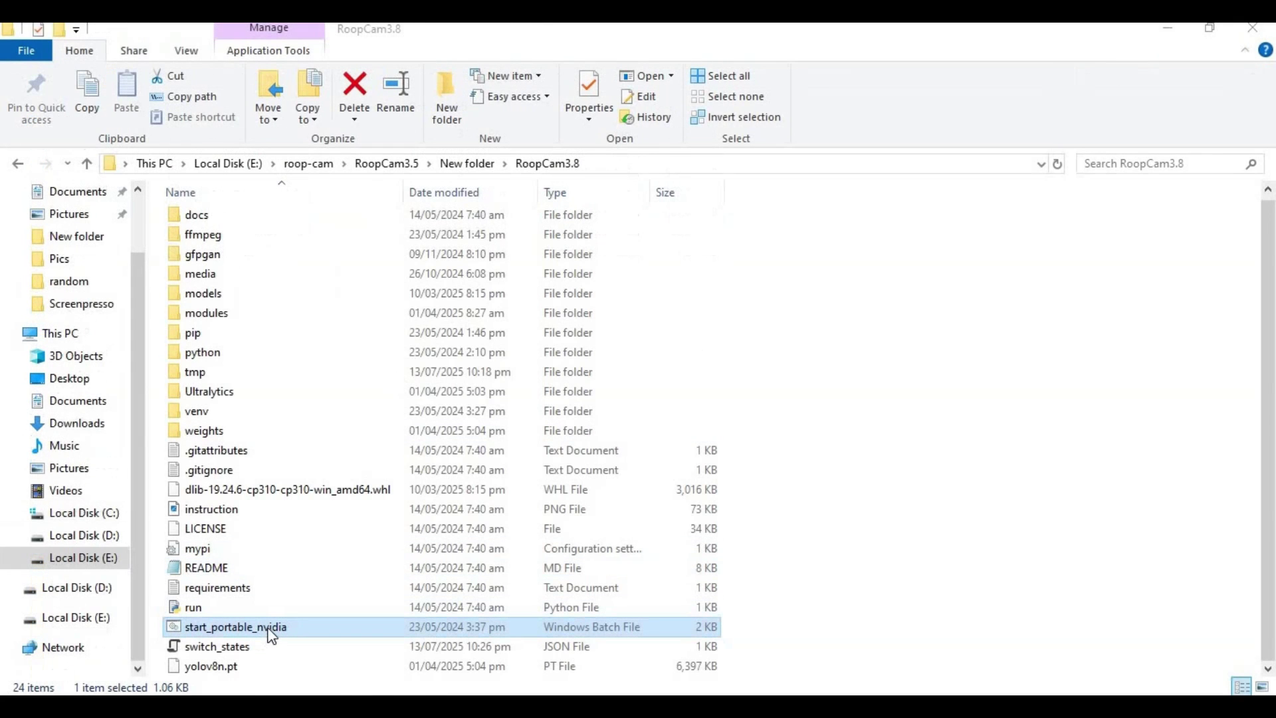
Step: Launch start_portable_nvidia and load the long-haired woman's portrait from Downloads as source face
{"action": "double_click", "coordinate": [269, 627]}
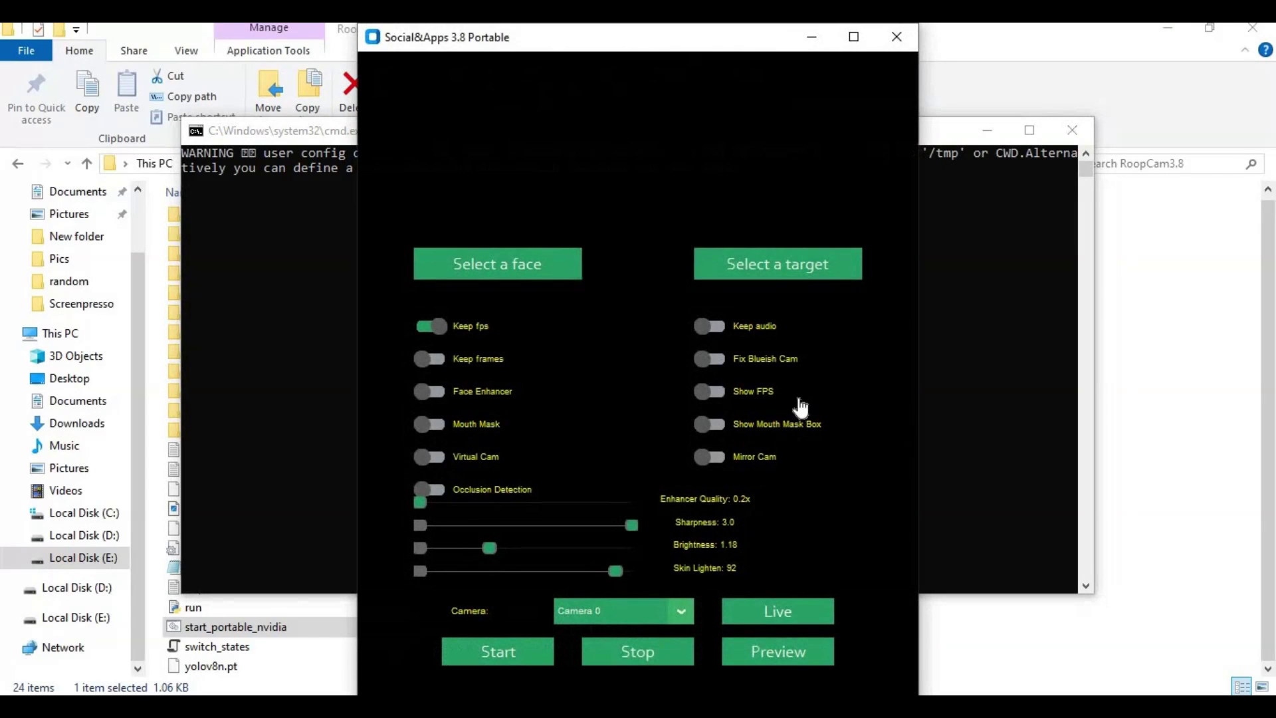
{"action": "left_click_drag", "start_coordinate": [676, 49], "coordinate": [1016, 49]}
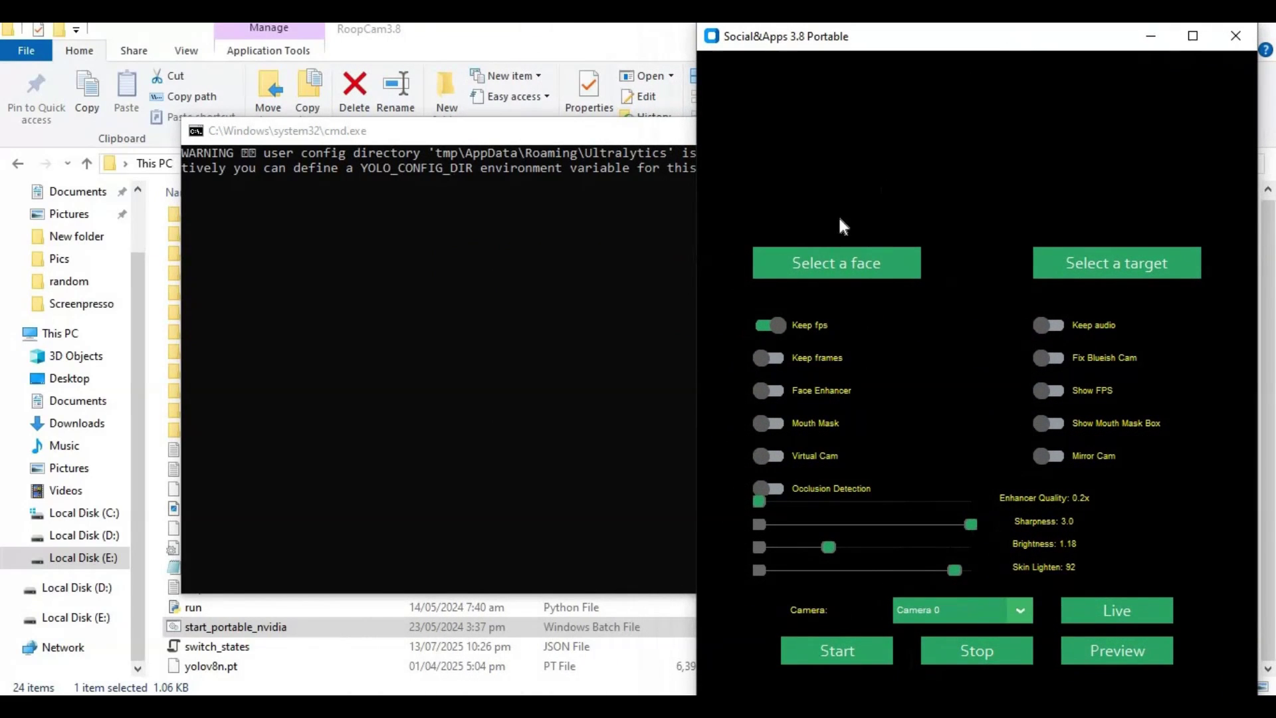
{"action": "left_click", "coordinate": [835, 266]}
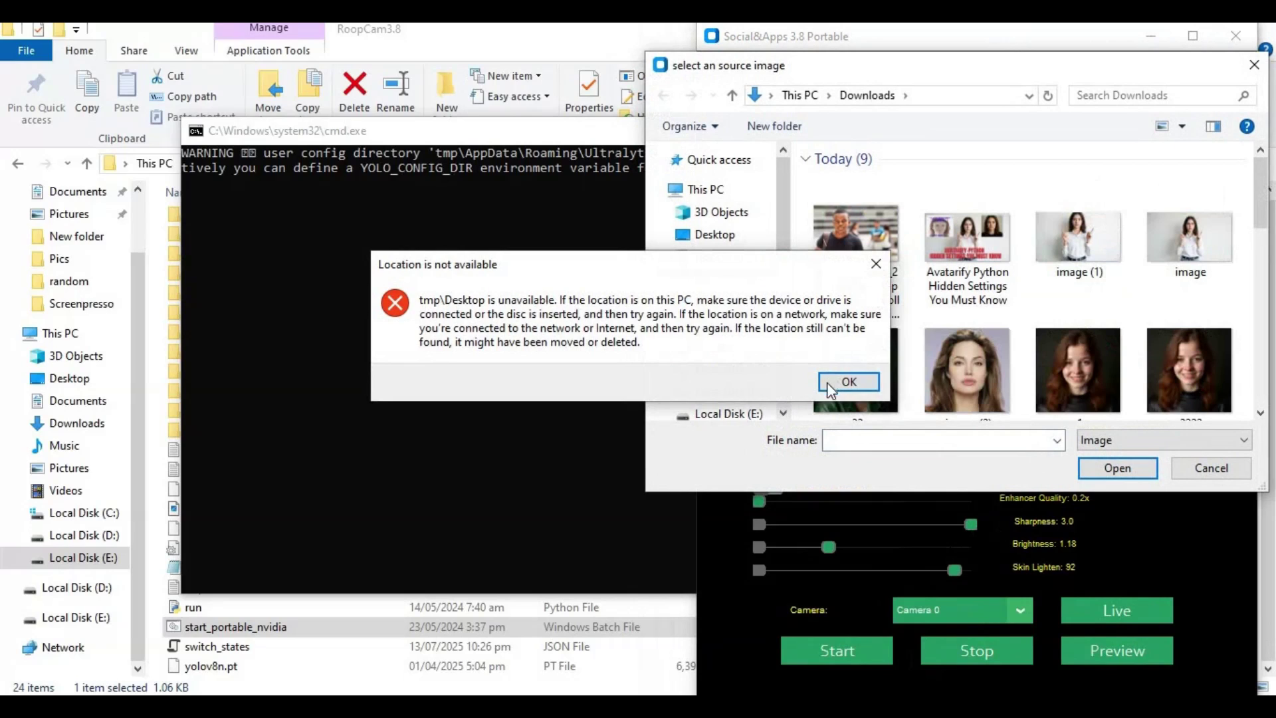
{"action": "left_click", "coordinate": [848, 381]}
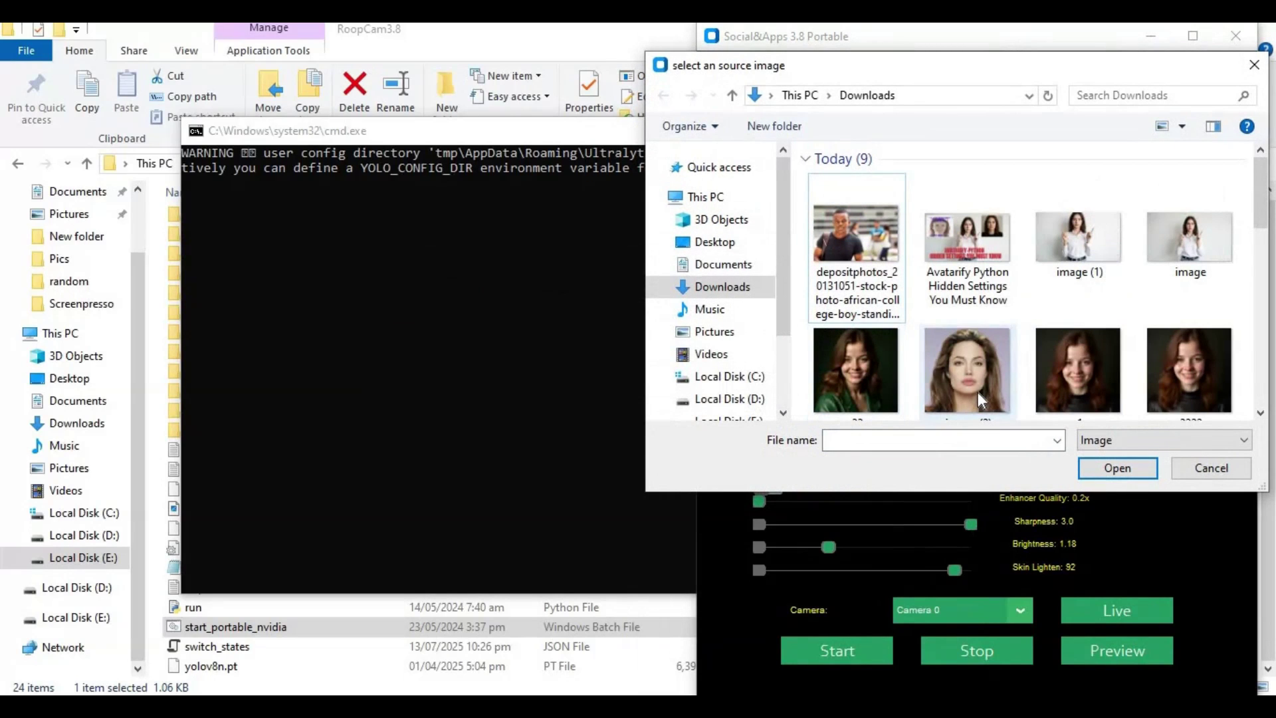
{"action": "double_click", "coordinate": [978, 392]}
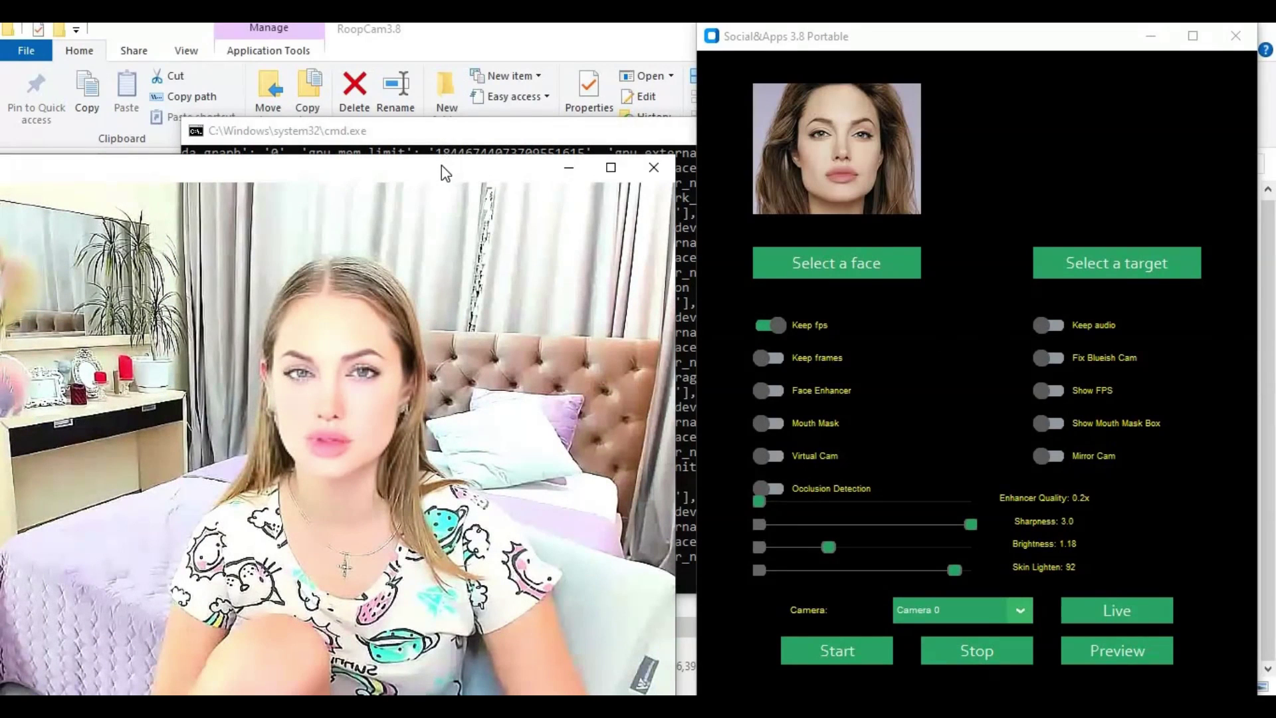
Step: Reveal the live preview and lower Skin Lighten to 62 and Brightness to 1.02
{"action": "left_click_drag", "start_coordinate": [441, 165], "coordinate": [470, 52]}
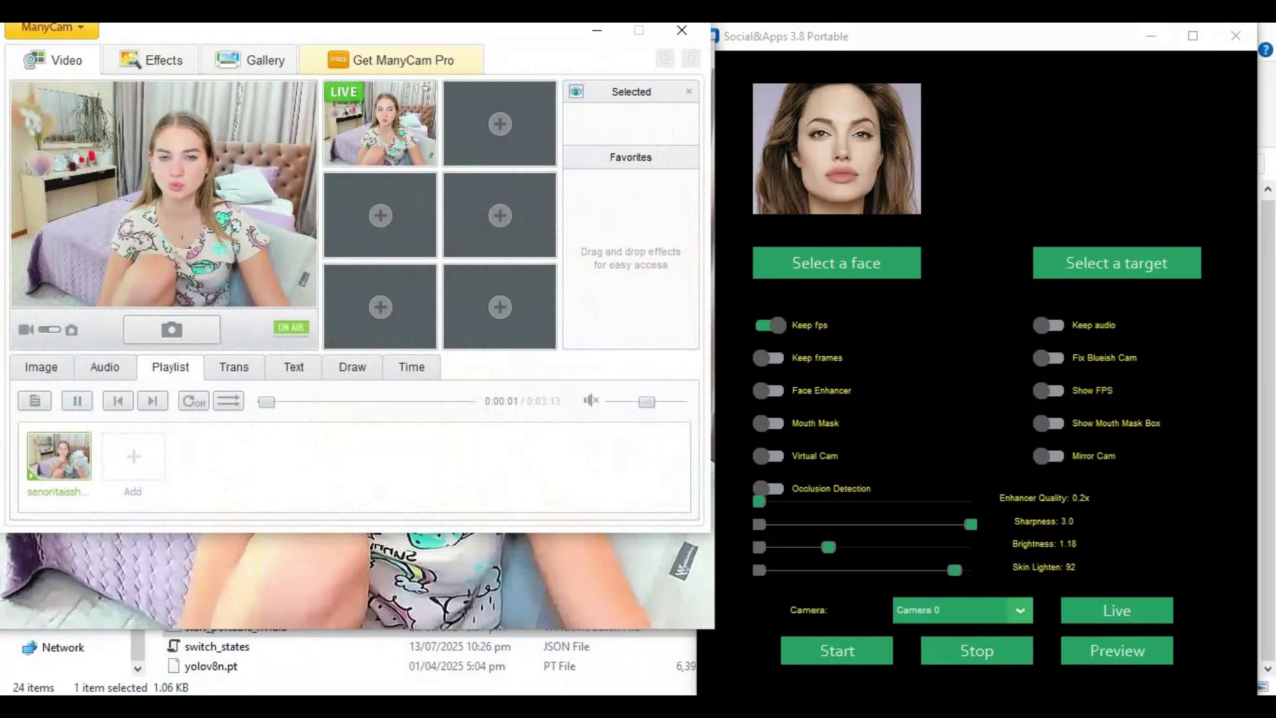
{"action": "left_click", "coordinate": [597, 30]}
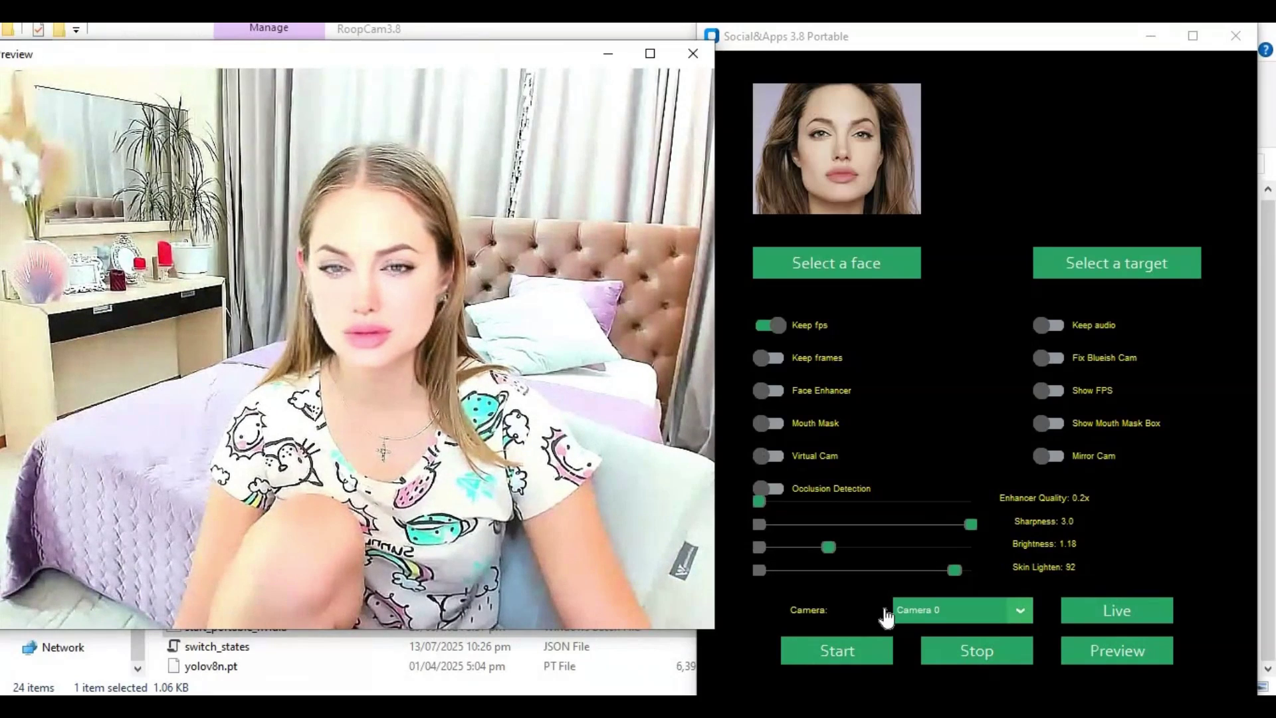
{"action": "left_click_drag", "start_coordinate": [963, 575], "coordinate": [890, 572]}
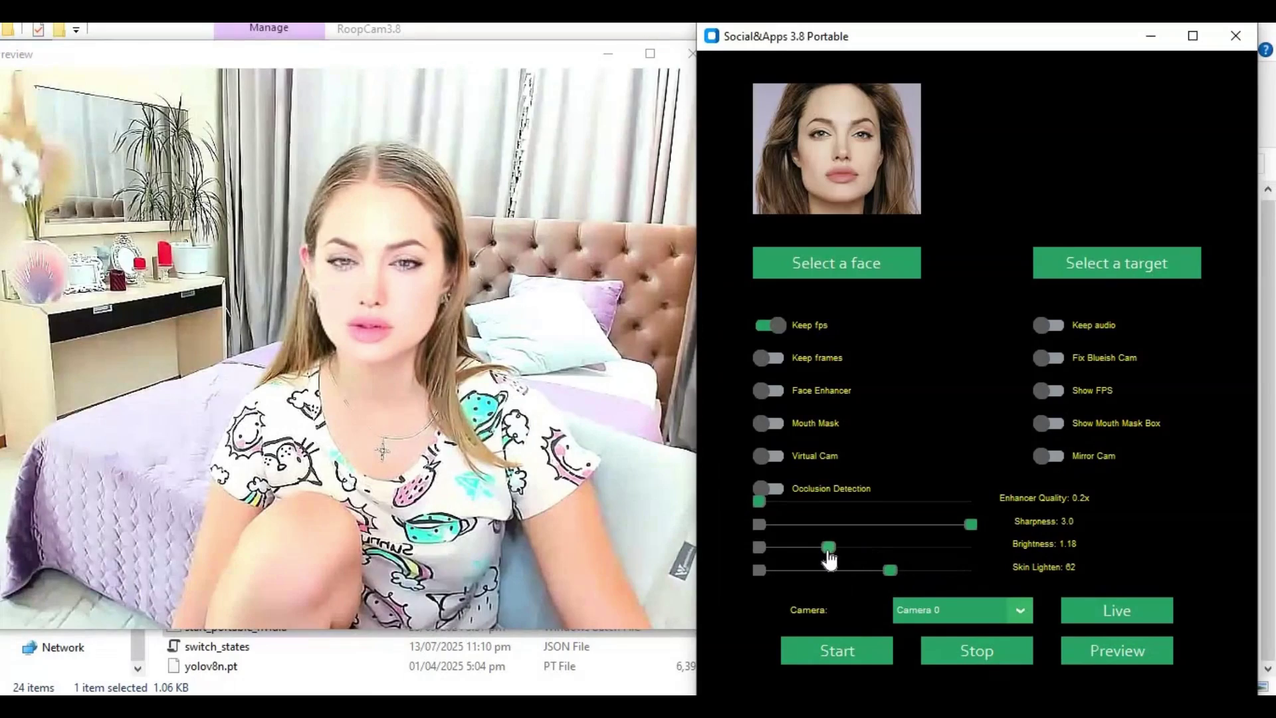
{"action": "left_click", "coordinate": [858, 547]}
{"action": "left_click_drag", "start_coordinate": [863, 553], "coordinate": [834, 549]}
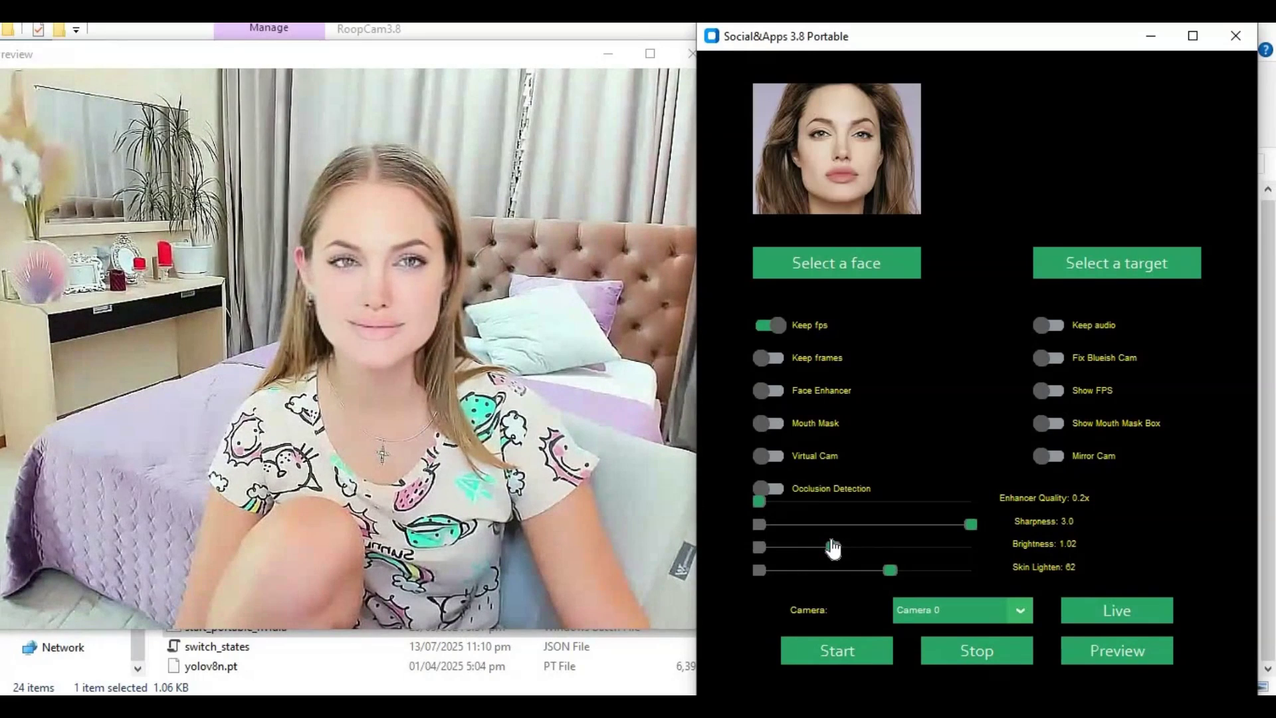
Step: Try Occlusion Detection, switch it back off, and turn on Virtual Cam output
{"action": "left_click", "coordinate": [770, 492]}
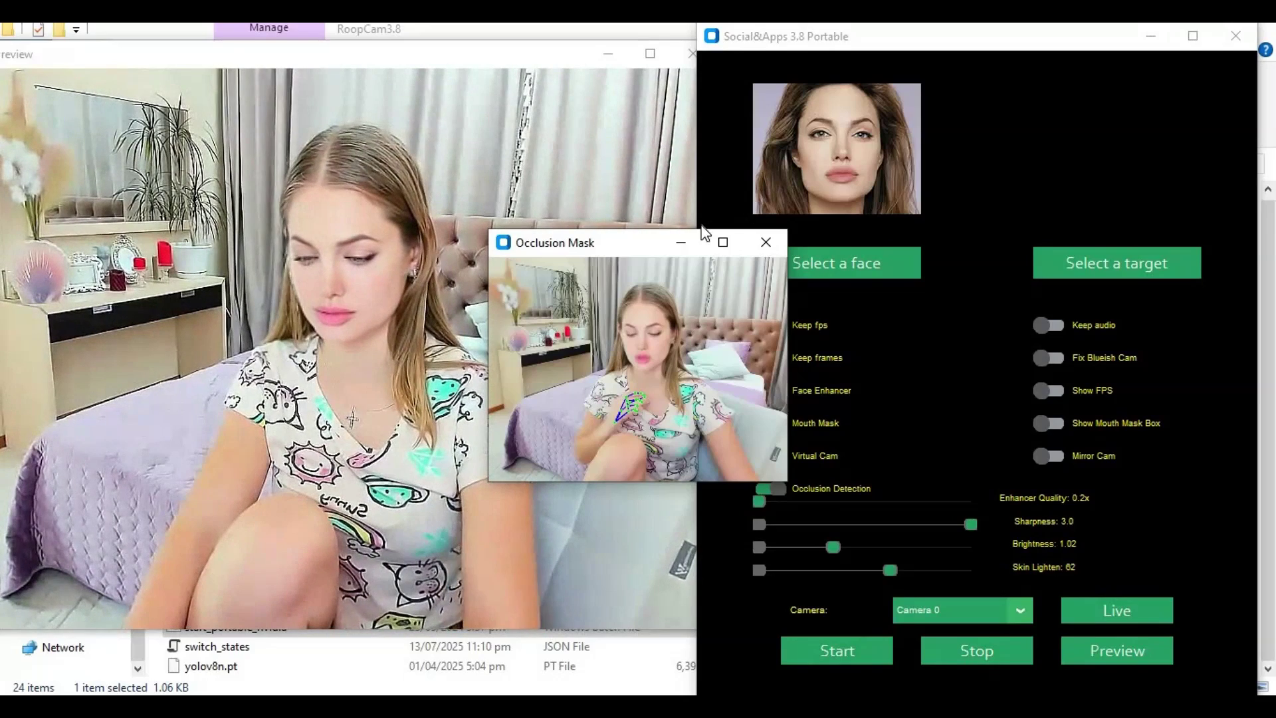
{"action": "left_click", "coordinate": [681, 242]}
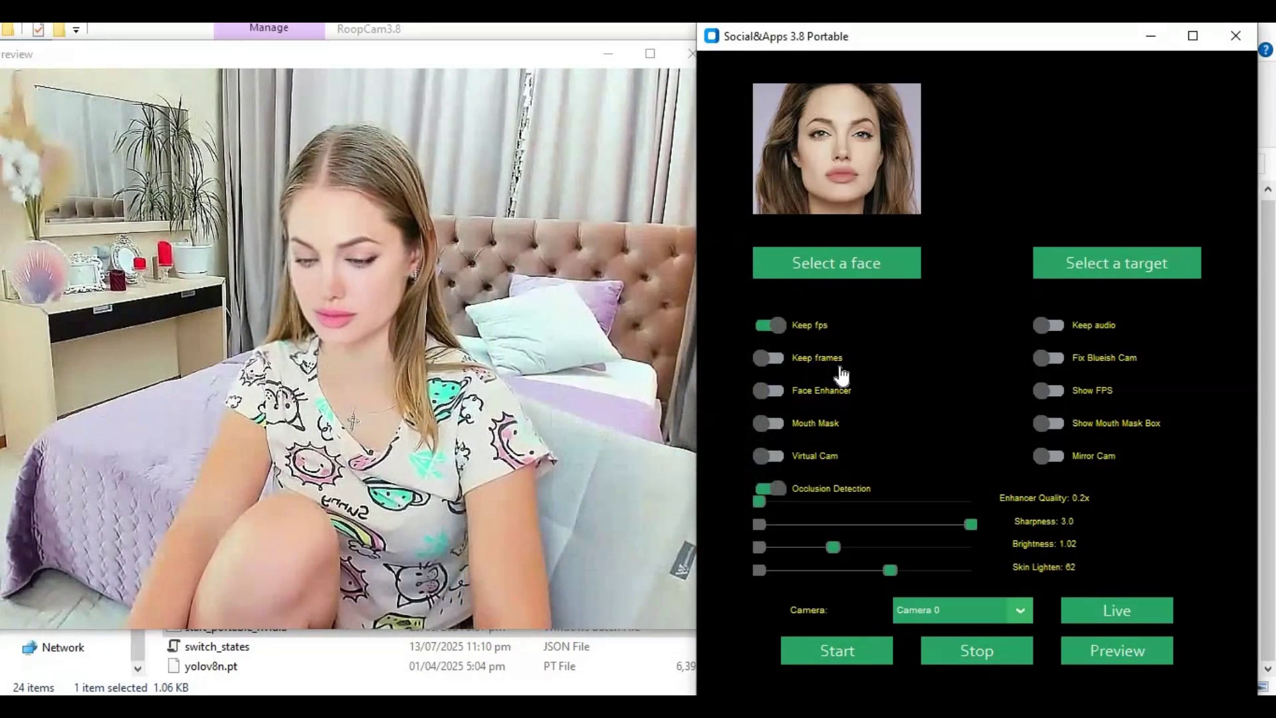
{"action": "left_click", "coordinate": [768, 494]}
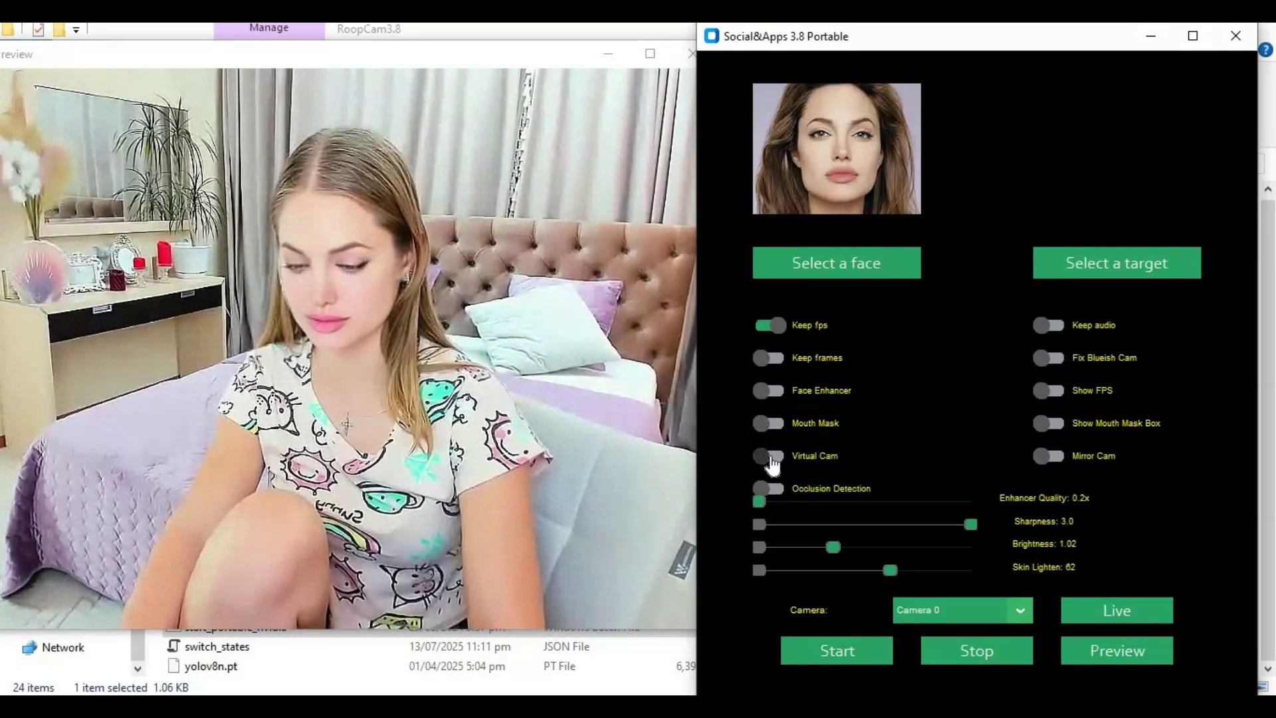
{"action": "left_click", "coordinate": [769, 459]}
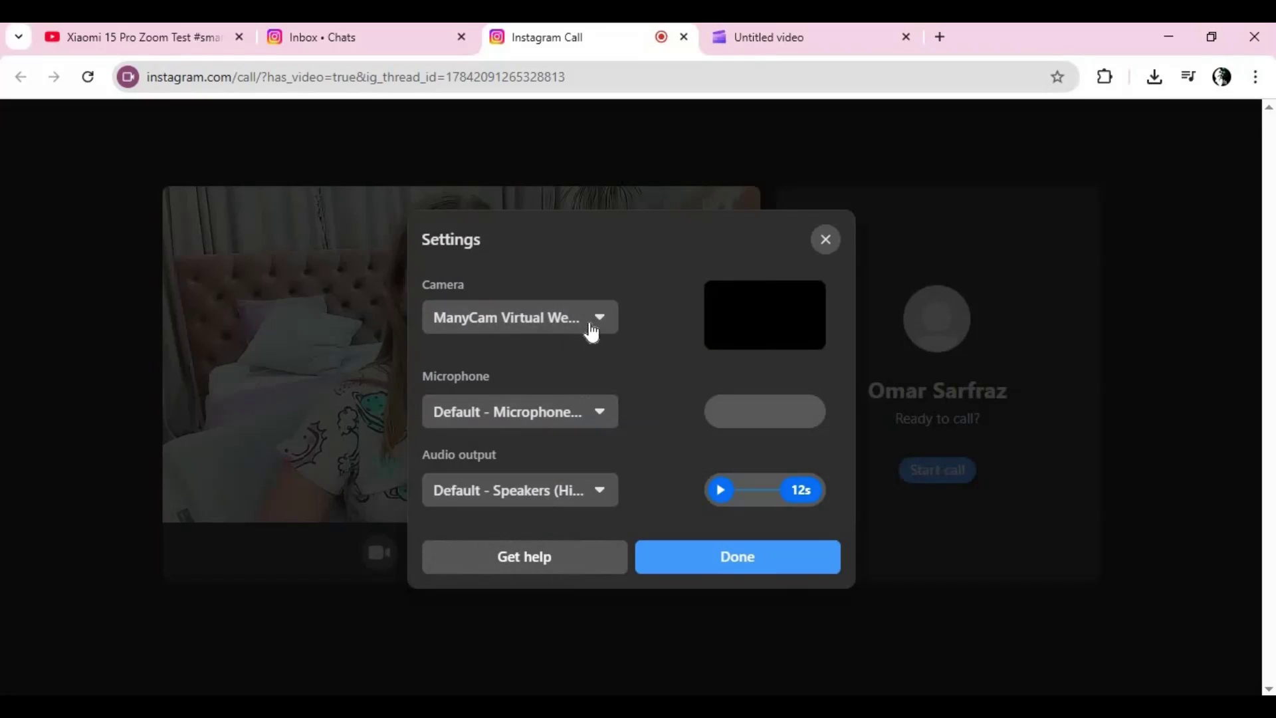
Step: Select OBS Virtual Camera as the Instagram call camera and close the settings
{"action": "left_click", "coordinate": [590, 319]}
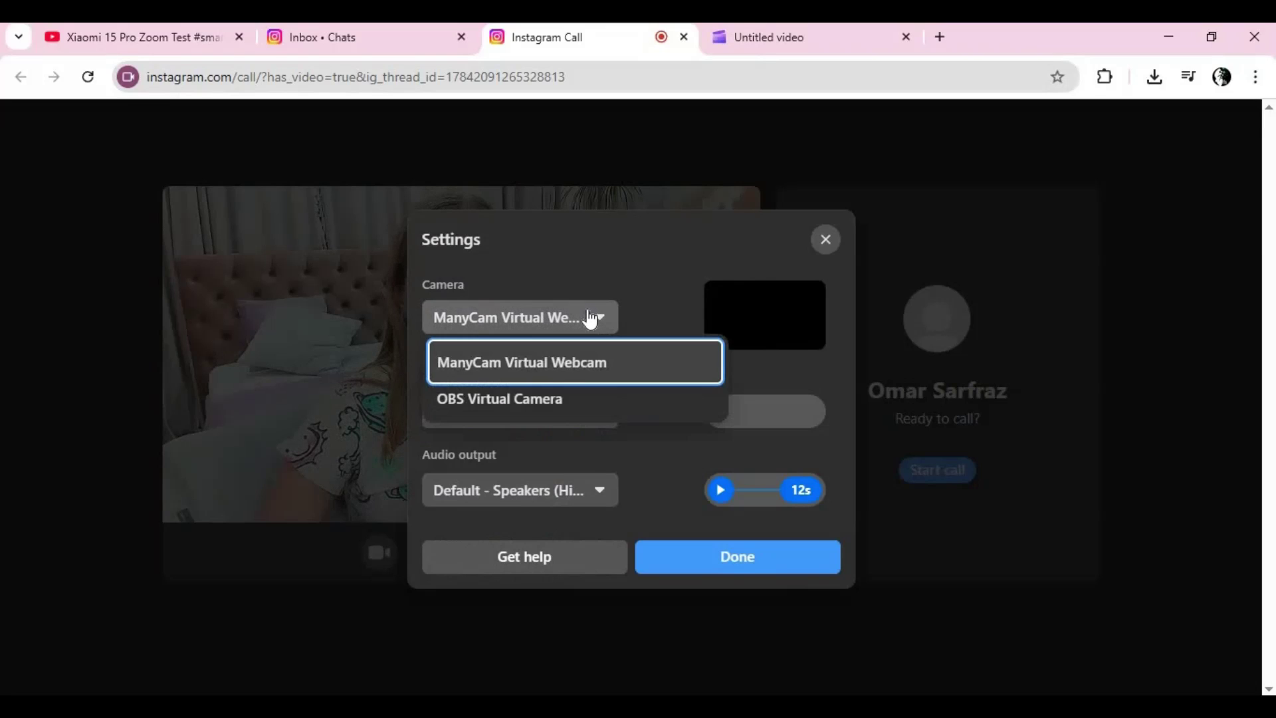
{"action": "left_click", "coordinate": [513, 398]}
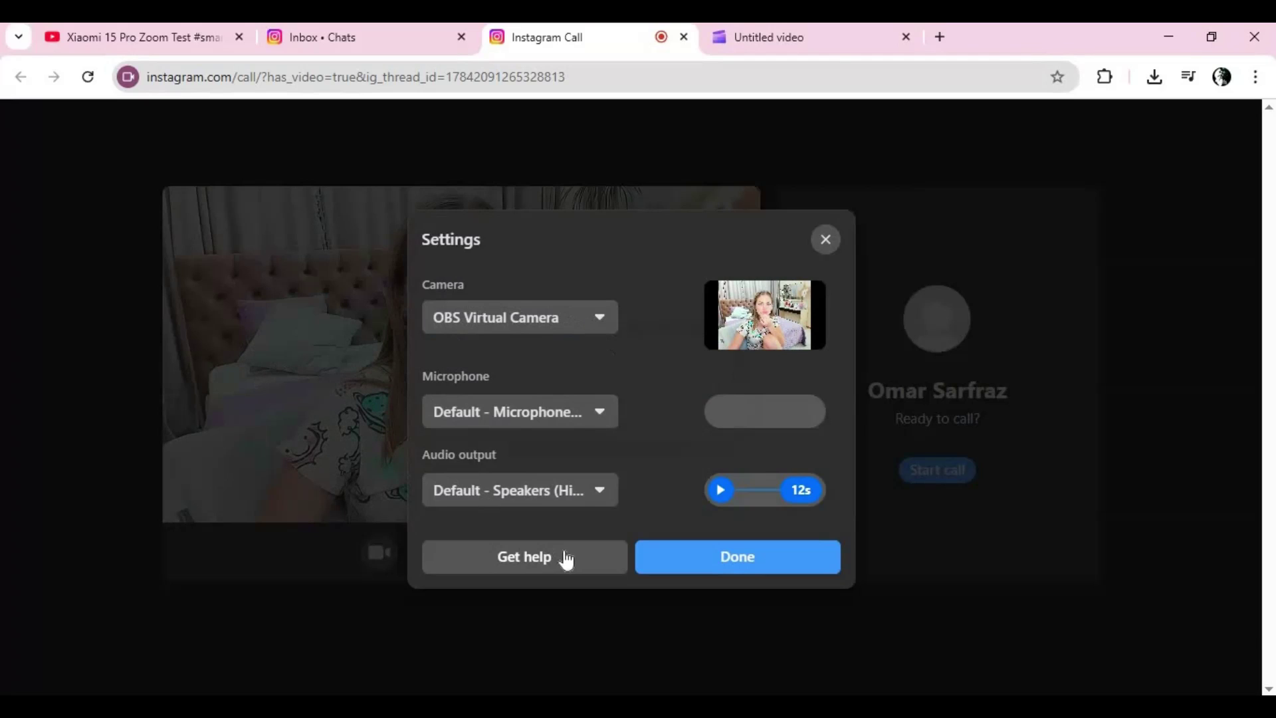
{"action": "left_click", "coordinate": [723, 556]}
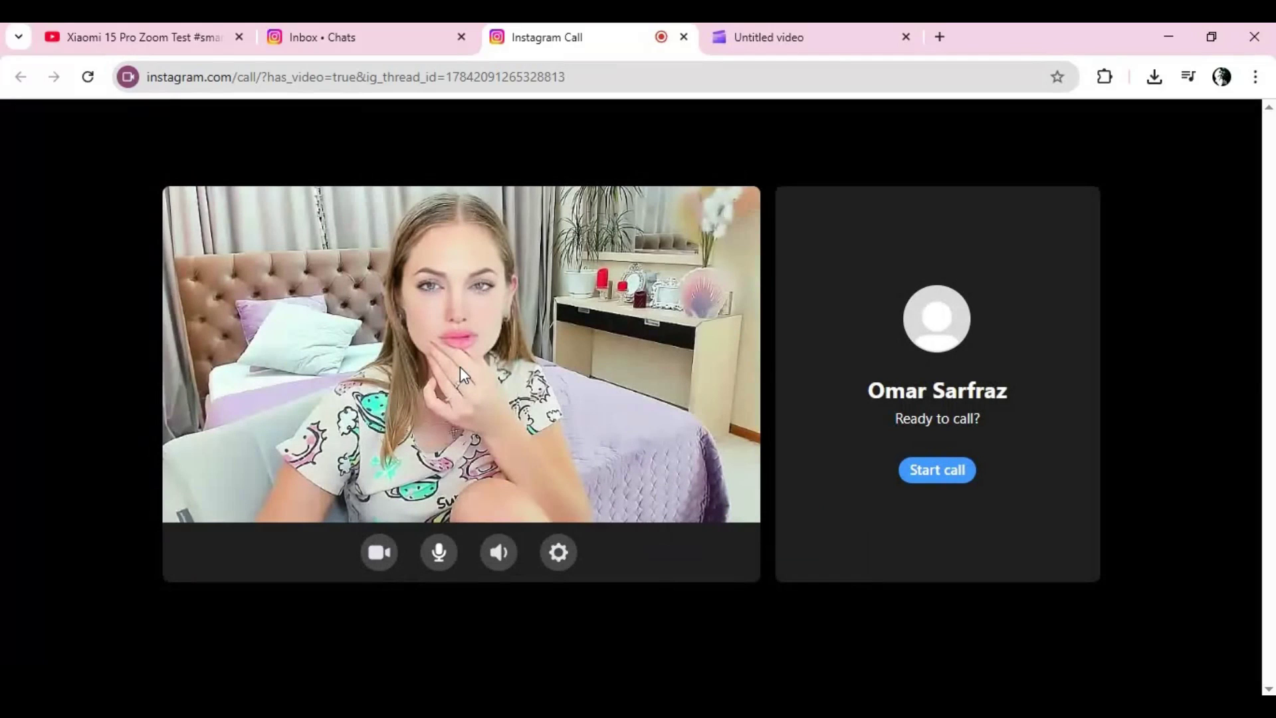